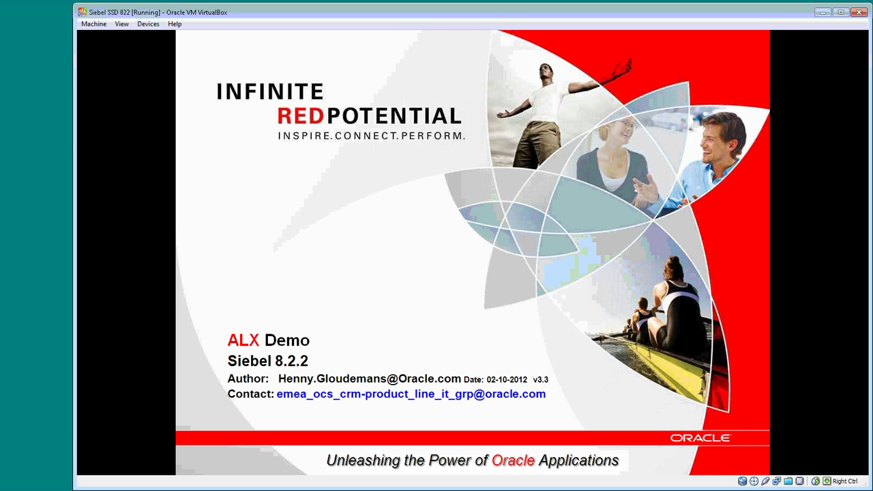
- Advance the slide show through the overview, prerequisites and usage slides to slide 5's 71 pre-defined entities
key("Right")
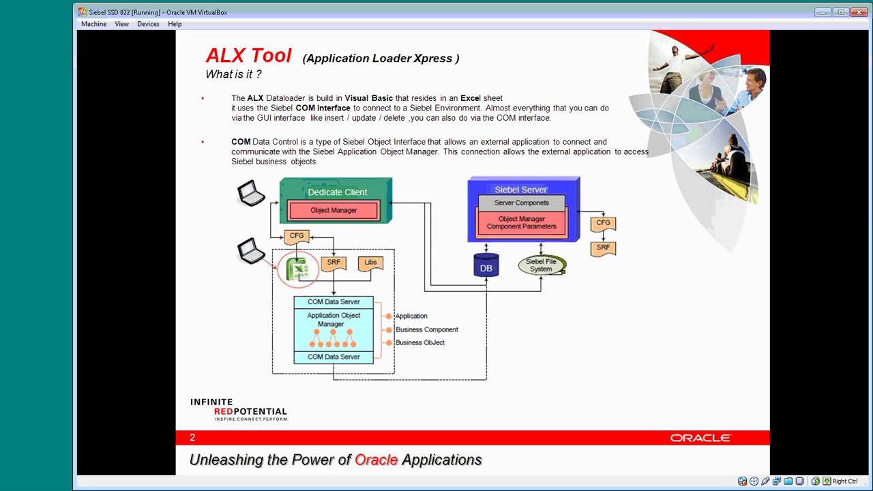
key("Right")
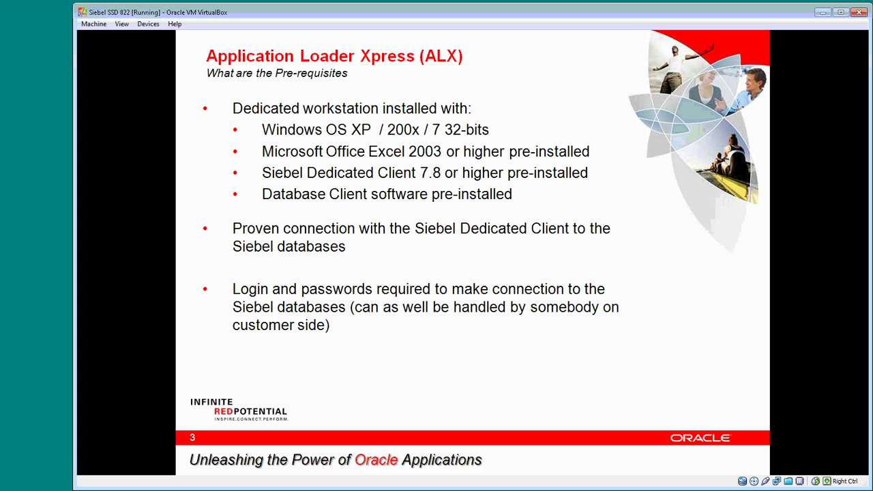
key("Right")
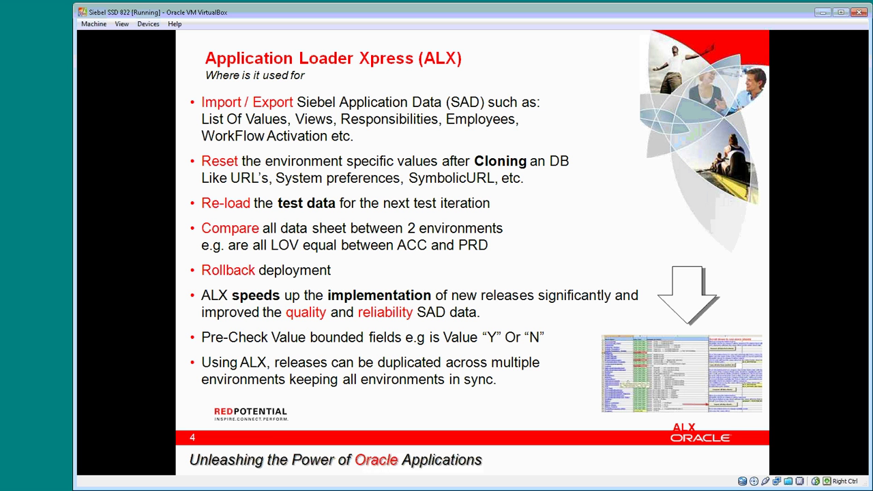
key("Right")
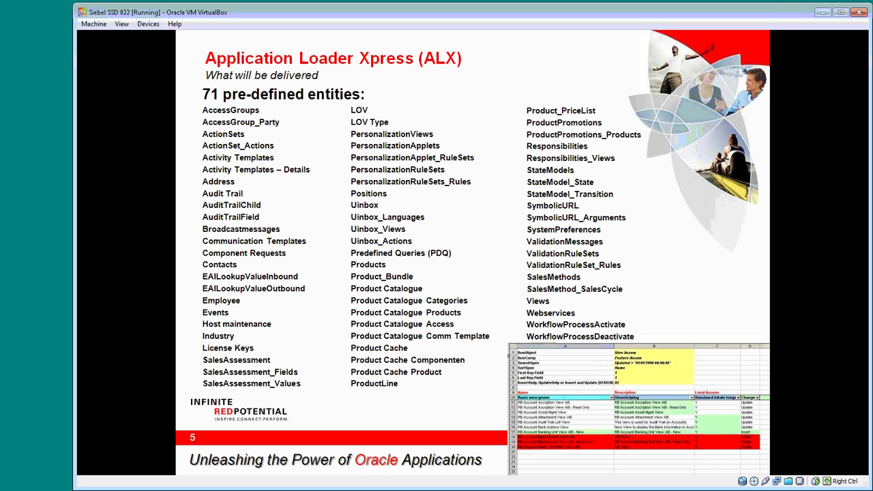
- Advance past the usage and advantages slides to slide 8, 'The demo will cover'
key("Right")
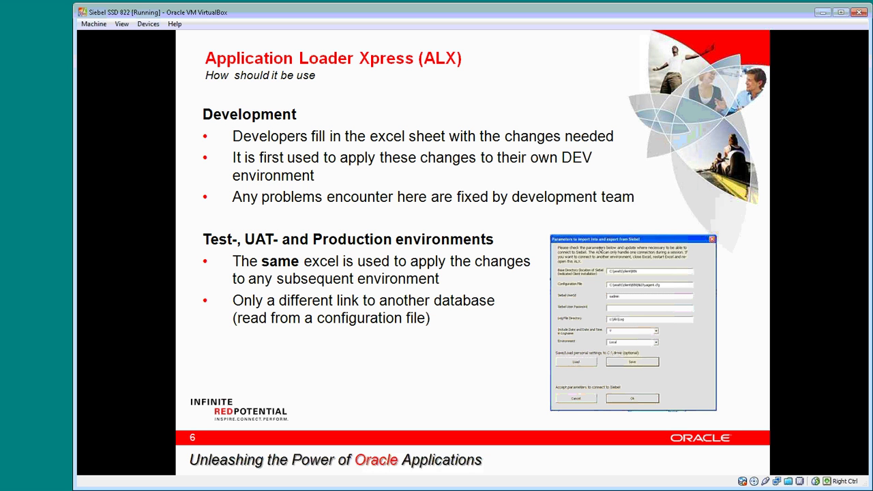
key("Right")
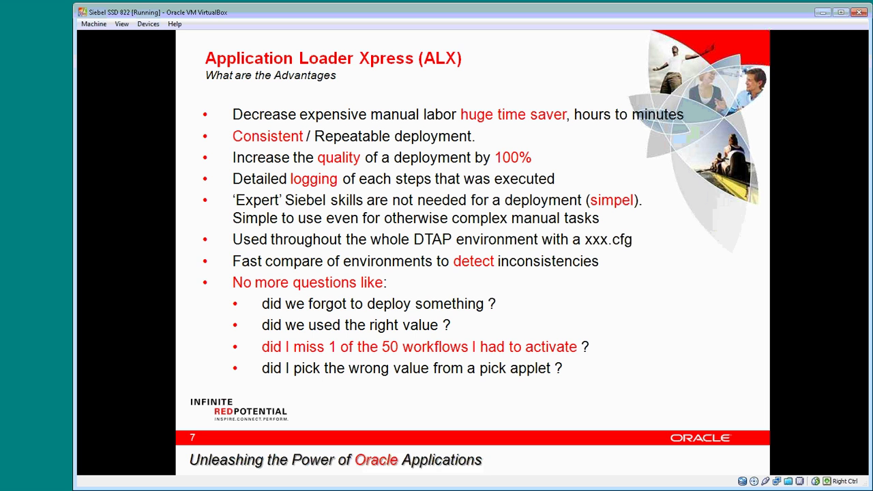
key("Right")
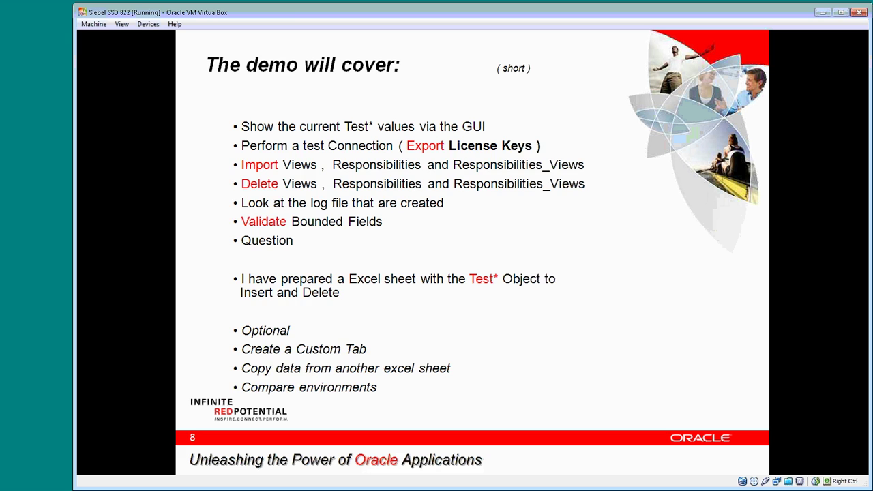
- Advance through the demo environment and GUI check slides, then switch to the Siebel Public Sector window
key("Right")
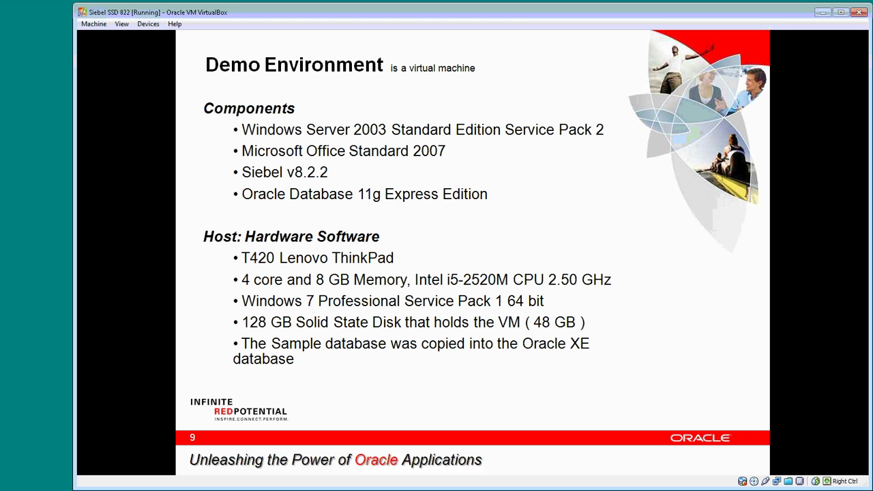
key("space")
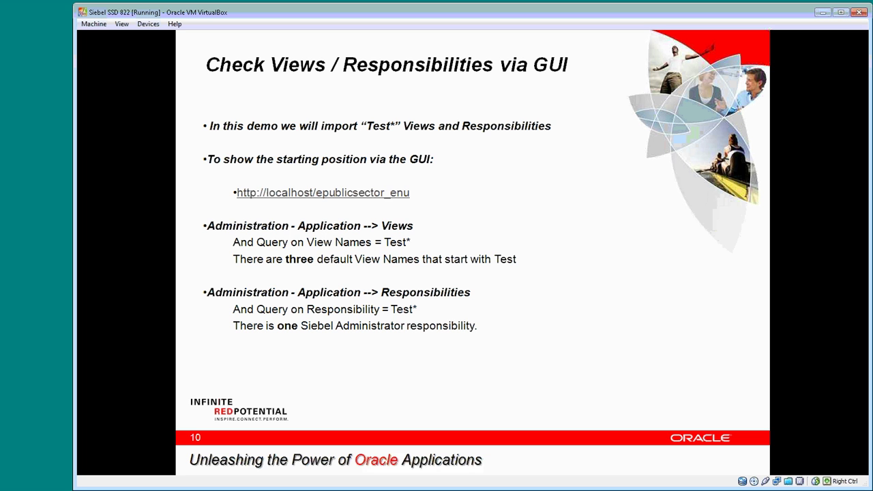
key("alt+Tab")
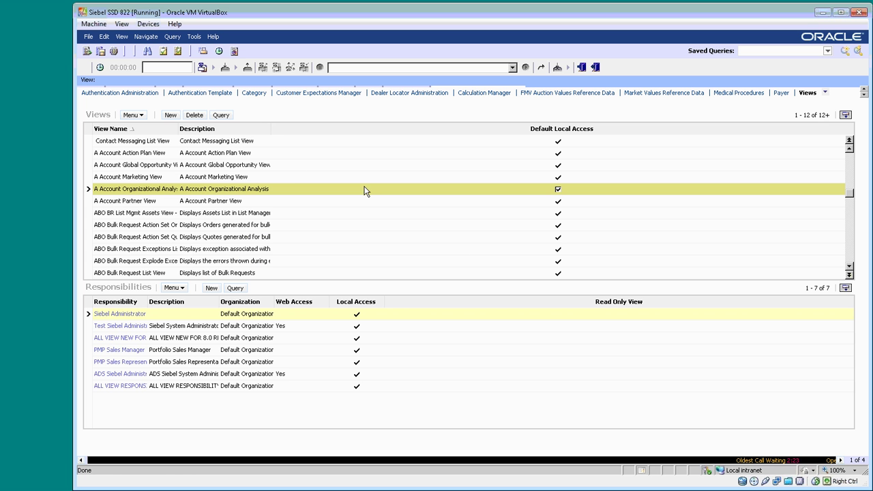
- Query the Views list for Test* (no records found), then go to the Responsibilities screen
left_click(221, 114)
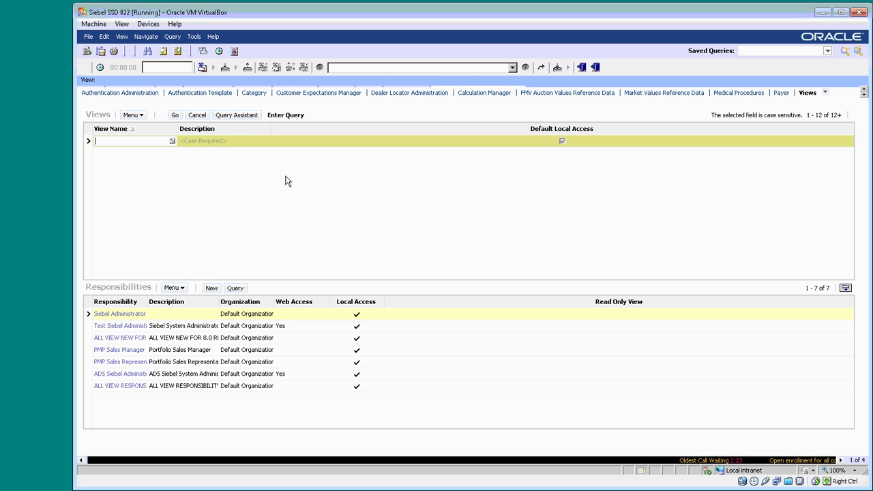
type("Test")
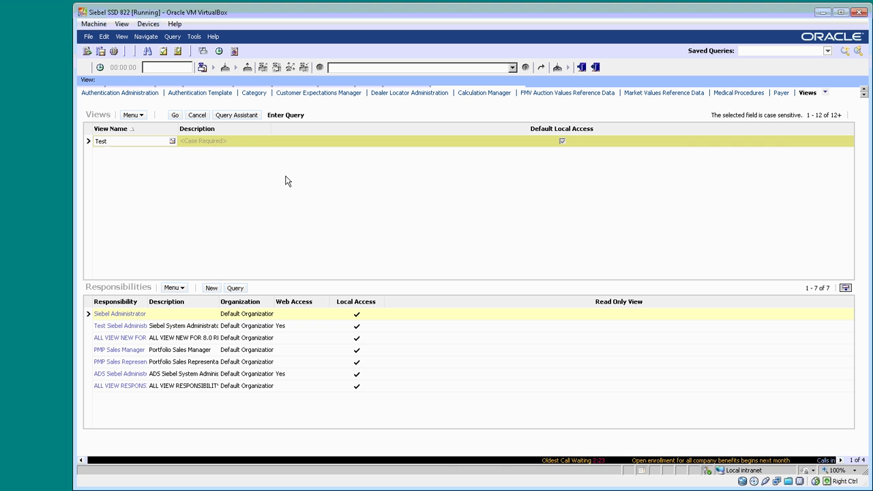
type("*")
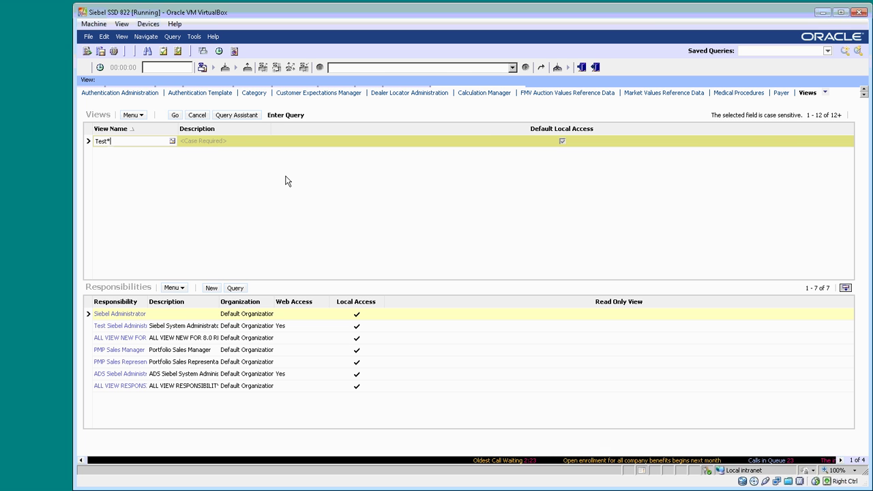
left_click(174, 114)
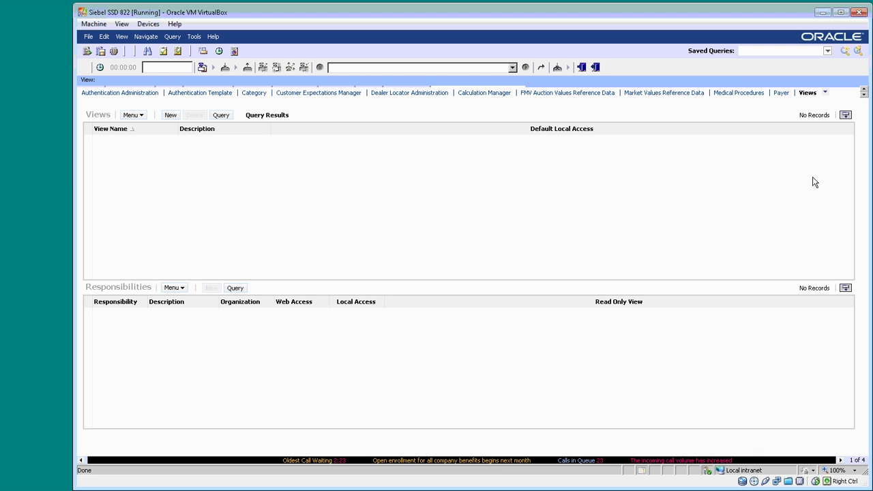
left_click(824, 92)
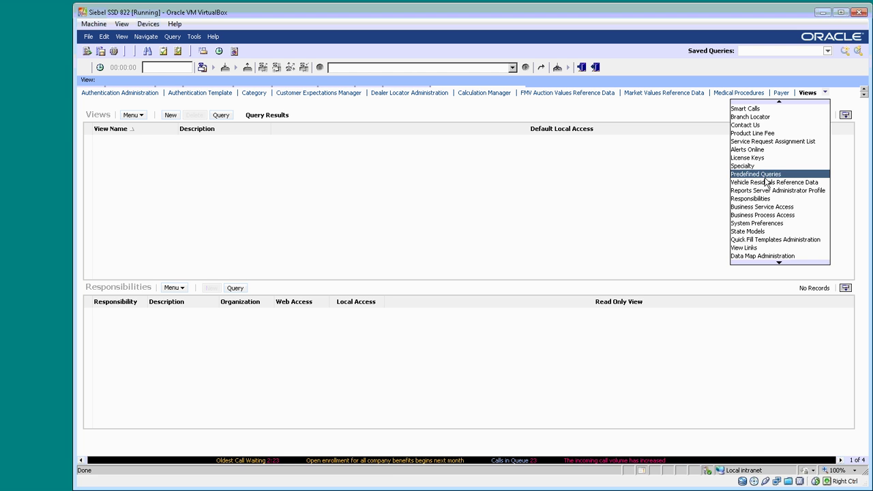
left_click(741, 199)
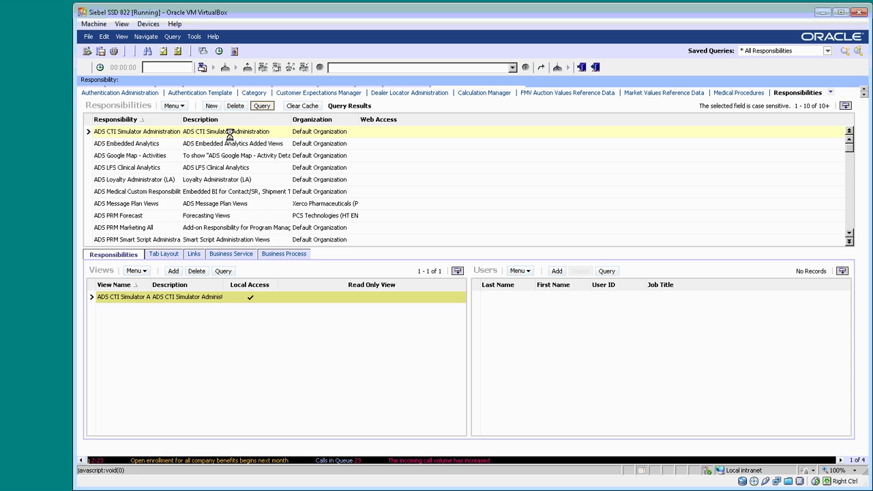
- Query Responsibilities for Test*, returning only Test Siebel Administrator, then switch to the D:\Tools folder
left_click(261, 106)
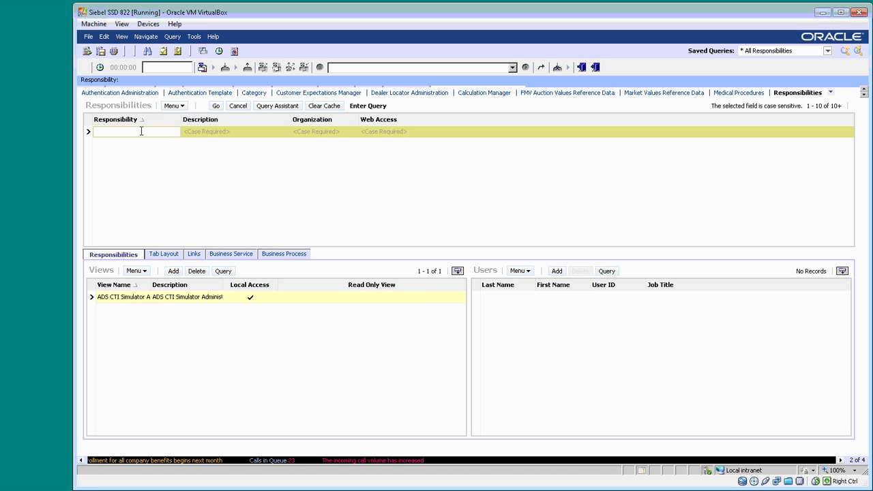
type("Test*")
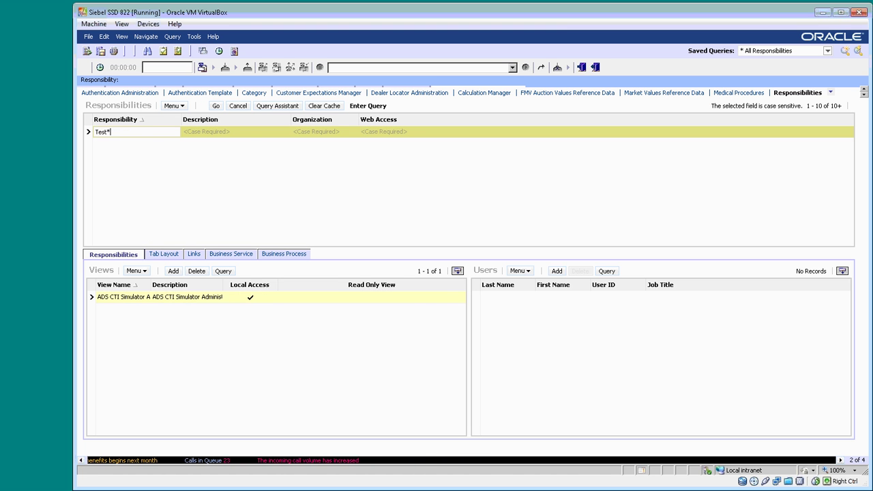
key("Return")
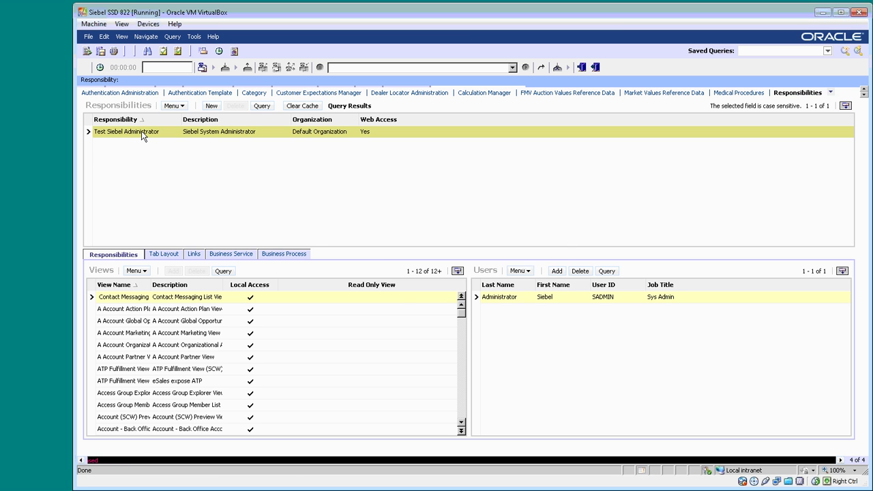
key("alt+Tab")
key("alt+Tab")
key("alt+Tab")
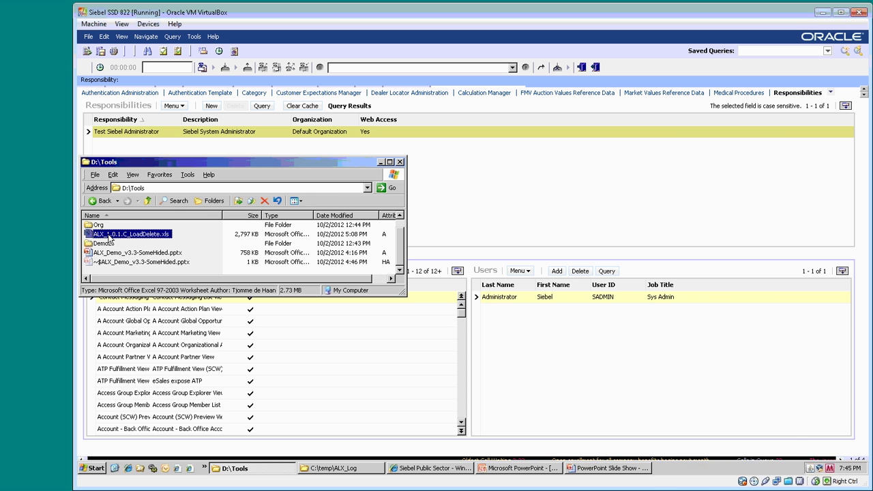
- Open ALX_1.0.1.C_LoadDelete.xls and unlock it with the ALX password, keeping Demo sheet visibility
double_click(109, 236)
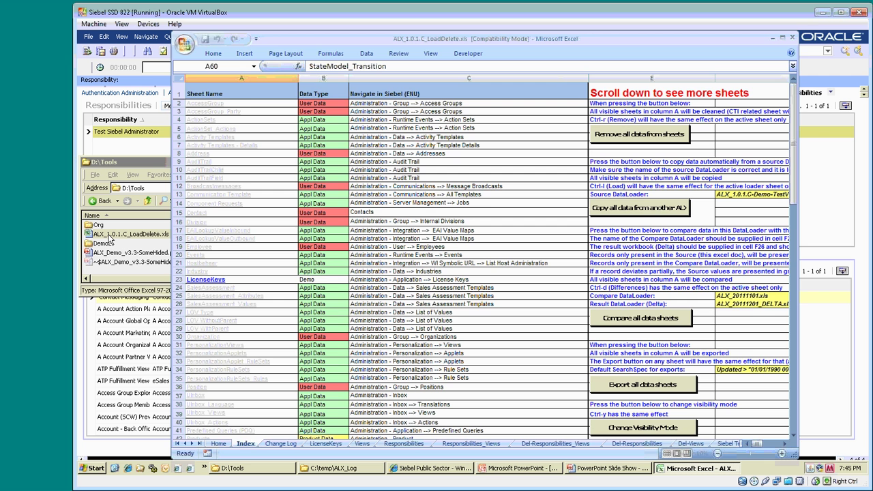
double_click(109, 235)
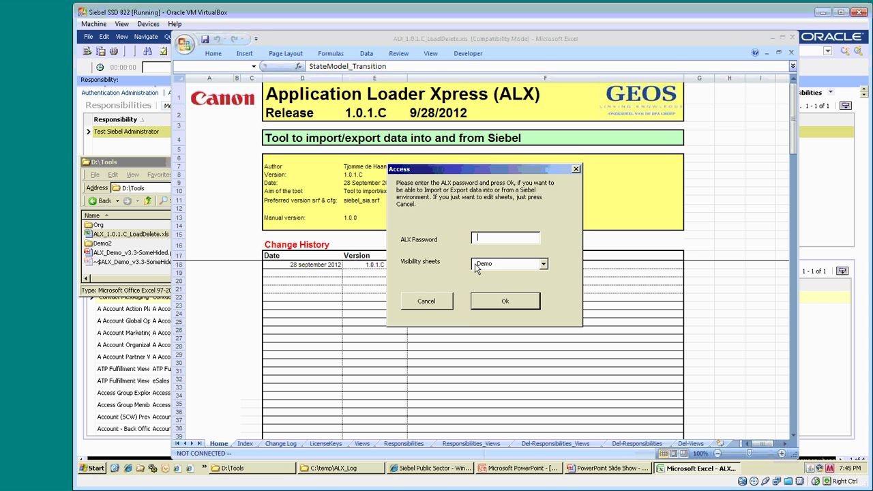
type("***")
left_click(543, 264)
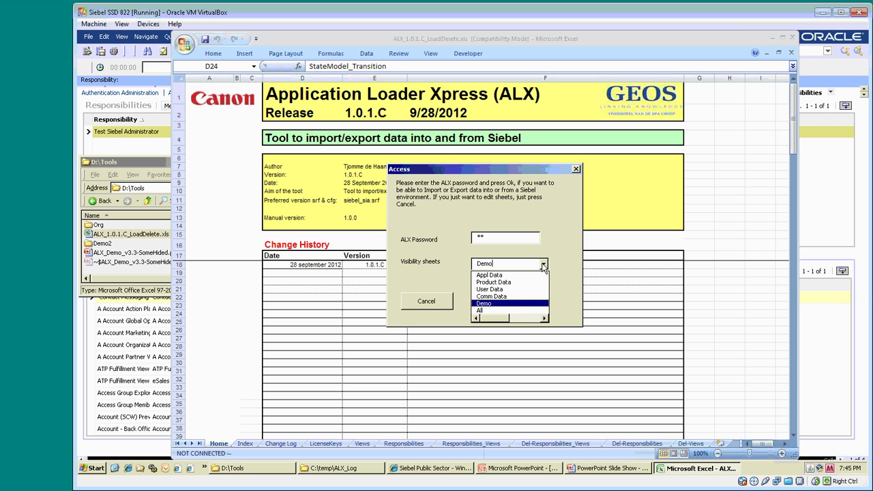
left_click(500, 304)
left_click(498, 302)
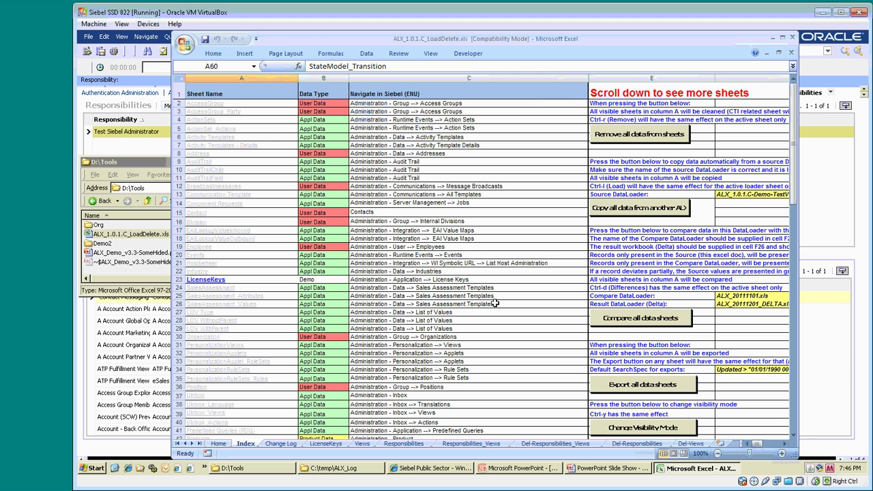
- Start the LicenseKeys export from Siebel using saved connection settings plus the Siebel user password
left_click(198, 280)
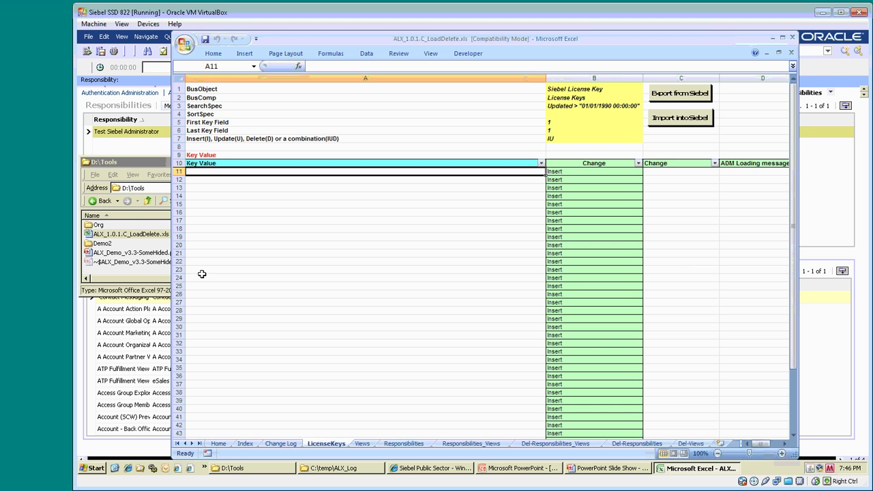
left_click(666, 96)
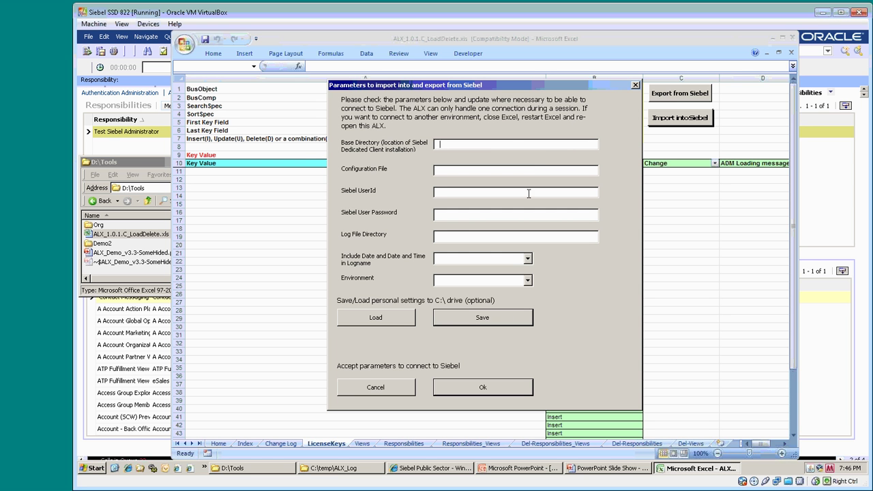
left_click(406, 325)
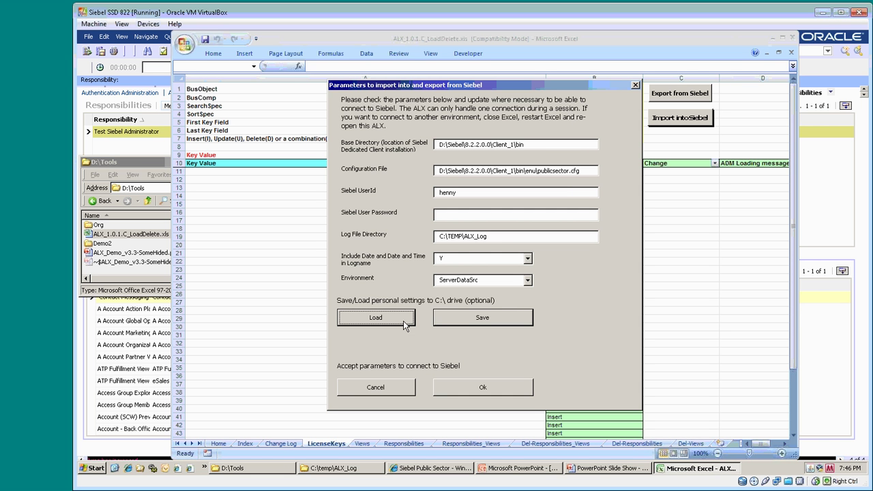
left_click(447, 215)
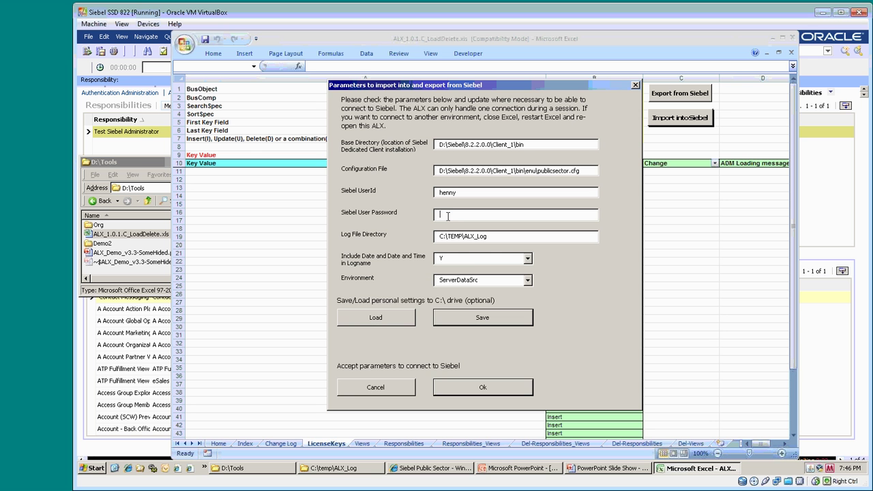
type("*********")
left_click(480, 385)
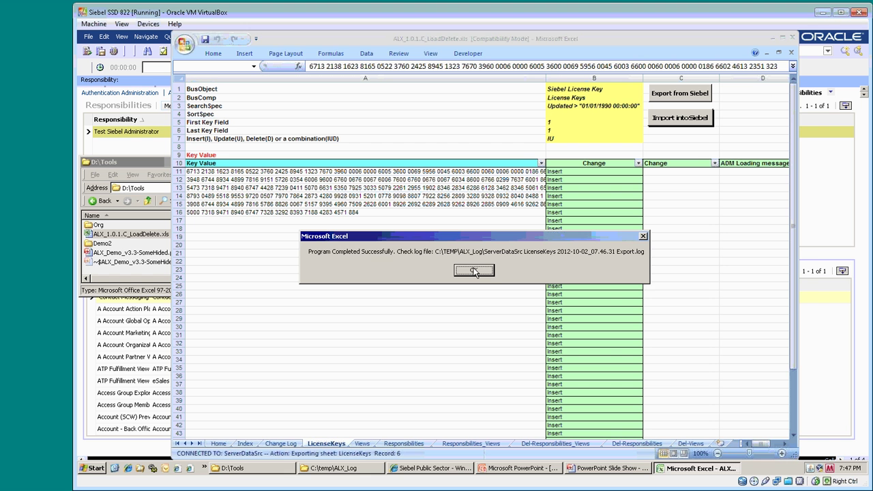
- Dismiss the 'Program Completed Successfully' message after the 6 license keys are exported
left_click(474, 271)
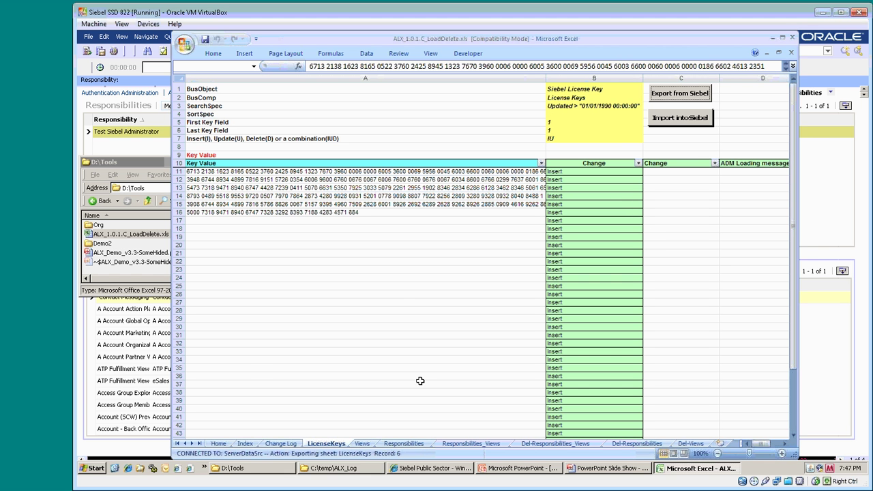
- Open the LicenseKeys Export.log in Notepad++, highlight the 6 exported items and finish time, then close it
left_click(336, 468)
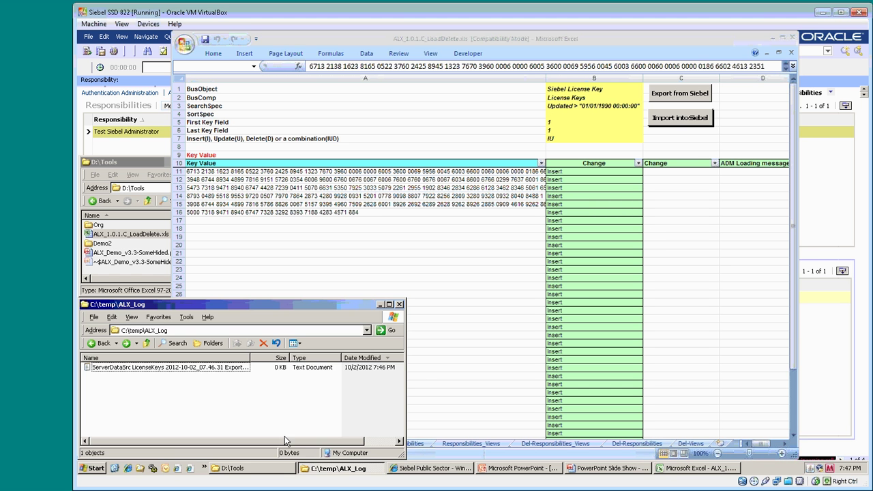
double_click(161, 369)
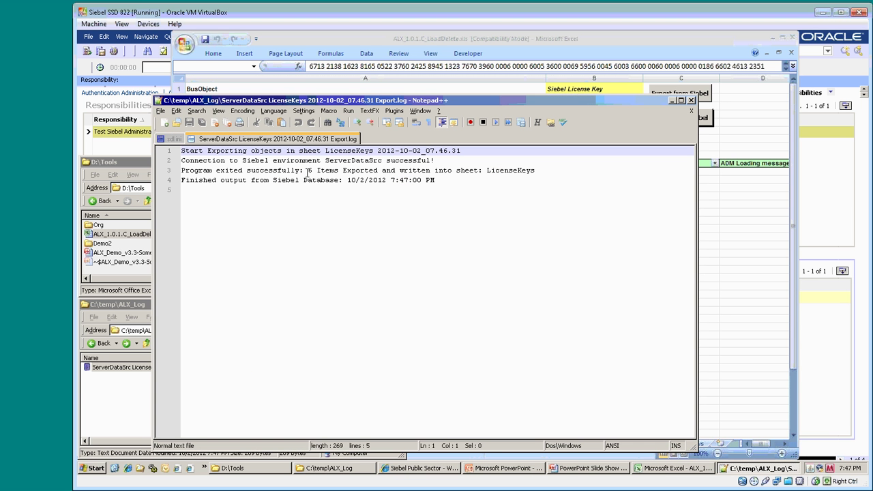
left_click_drag(308, 171, 539, 171)
left_click_drag(348, 180, 436, 180)
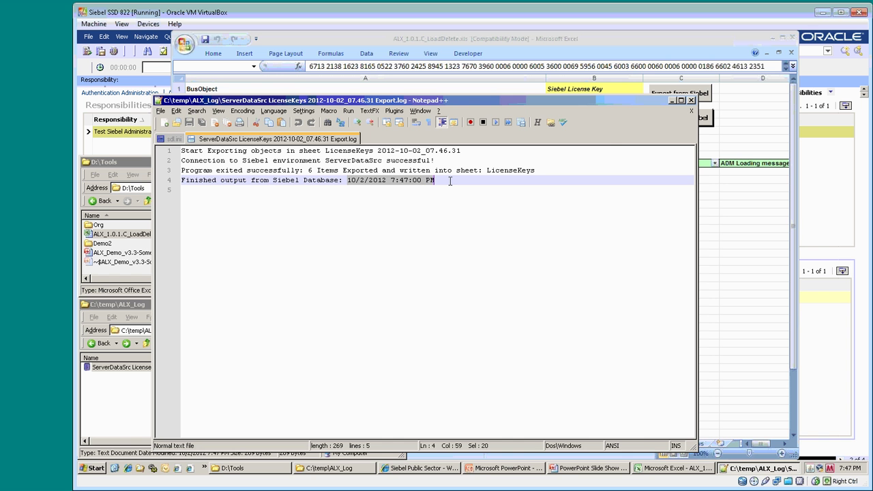
left_click(691, 101)
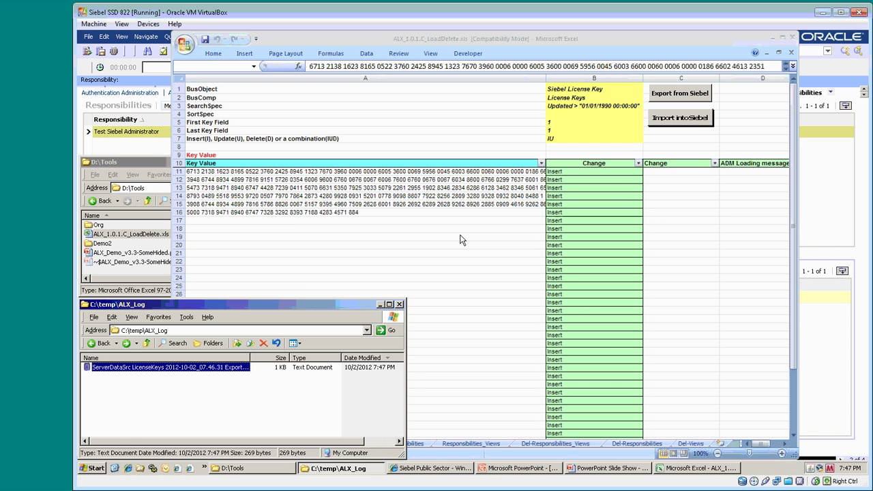
- Return to the workbook and import the test views from the Views sheet into Siebel
left_click(412, 262)
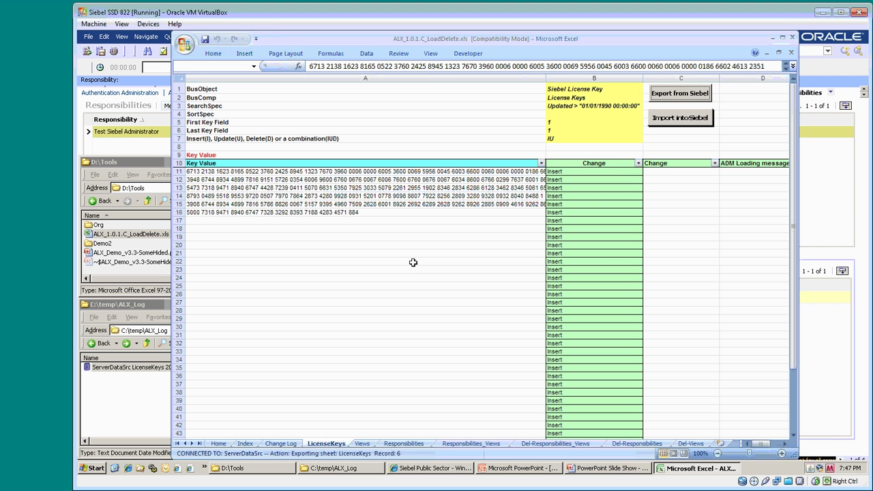
left_click(363, 444)
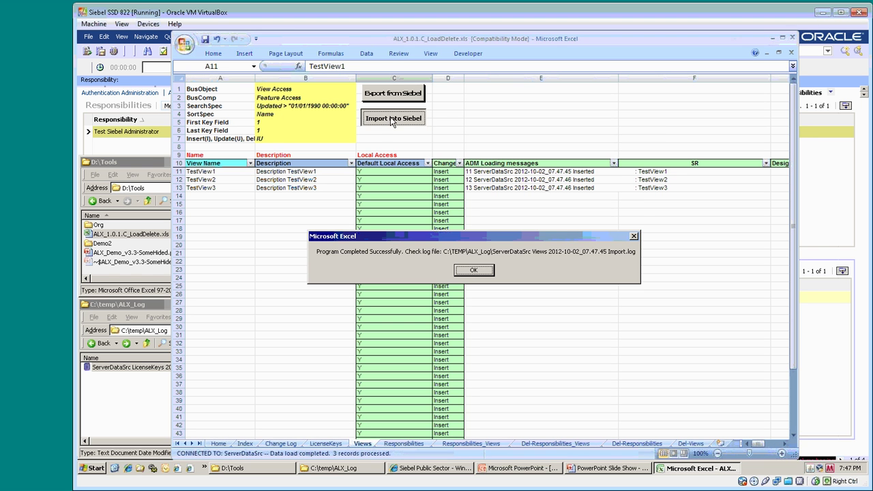
left_click(468, 271)
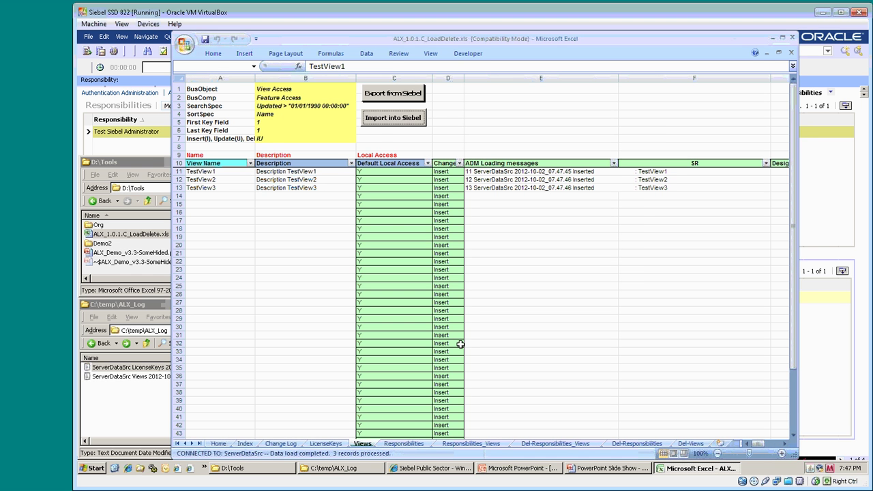
- Import the test responsibilities from the Responsibilities sheet into Siebel
left_click(404, 444)
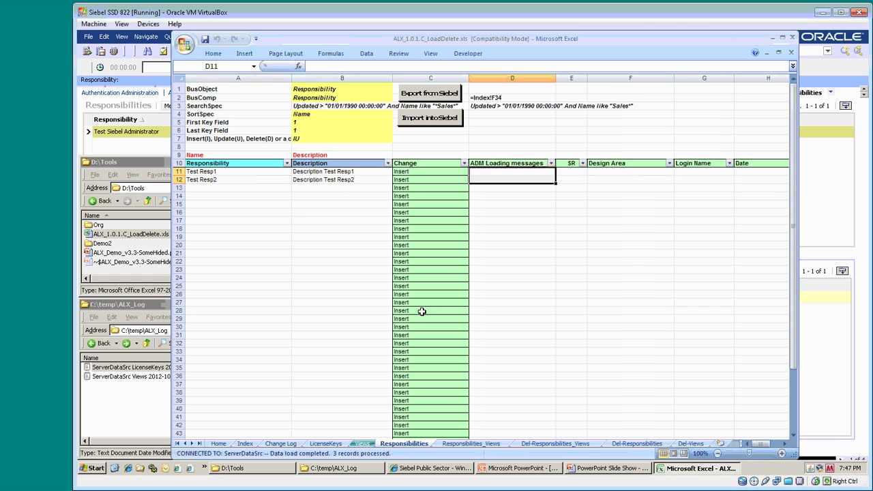
left_click(418, 120)
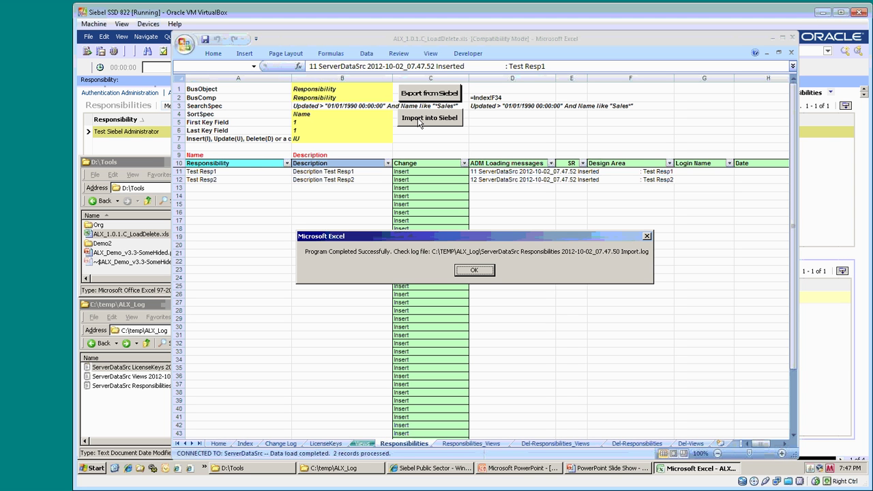
left_click(477, 270)
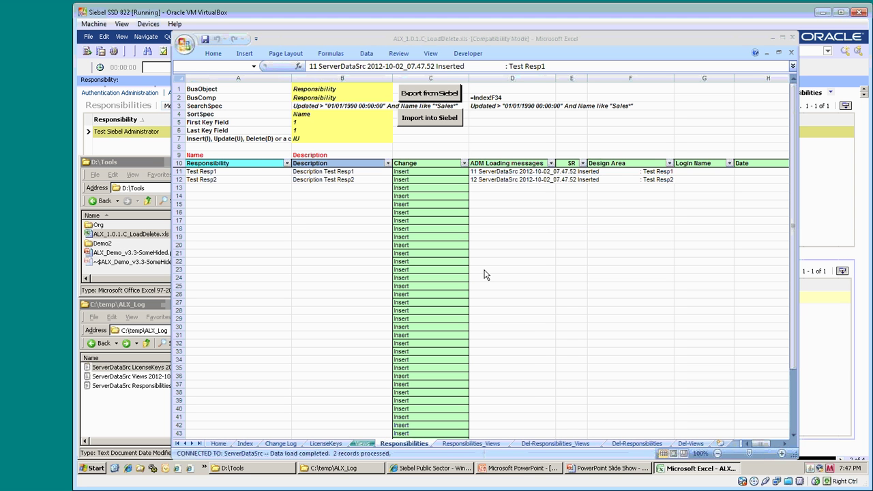
- Import the three view assignments for Test Resp1 and Test Resp2 from the Responsibilities_Views sheet
left_click(477, 443)
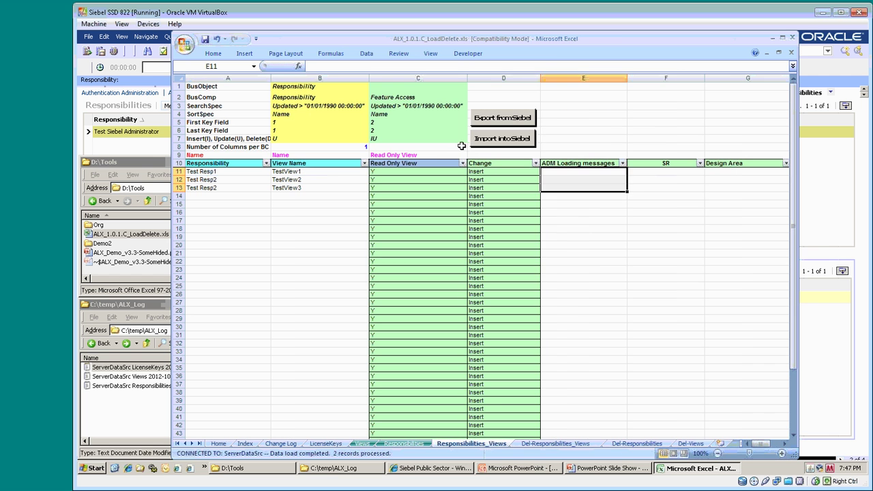
left_click(482, 143)
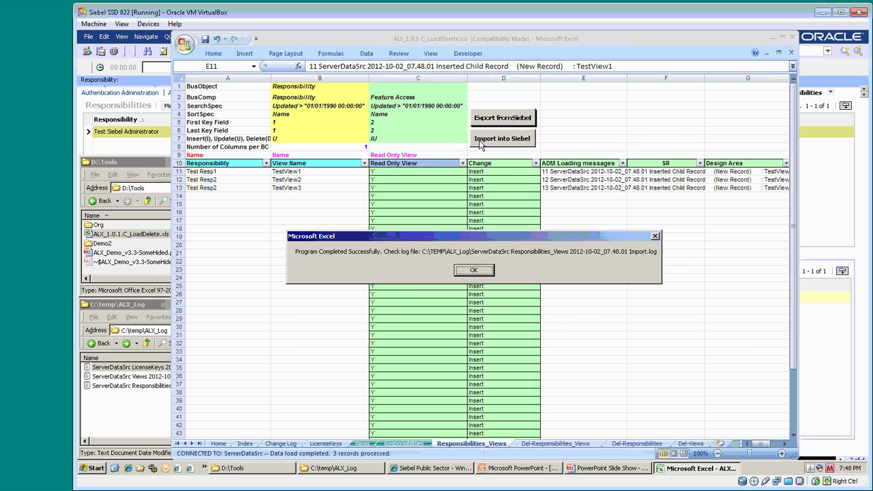
left_click(477, 270)
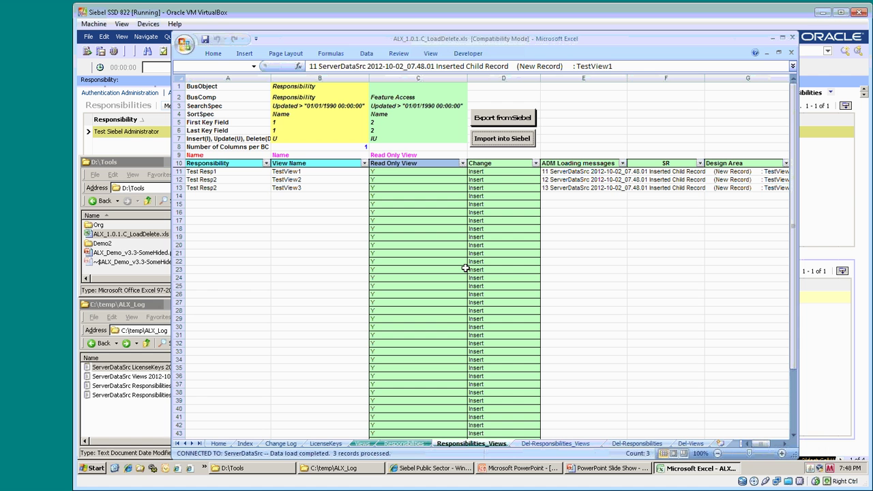
- In the Siebel client, query responsibilities matching Test*
left_click(428, 469)
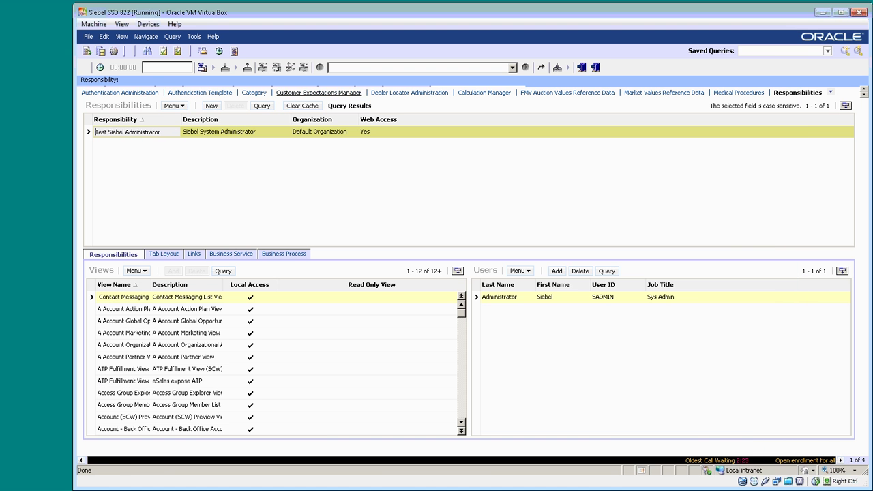
left_click(262, 106)
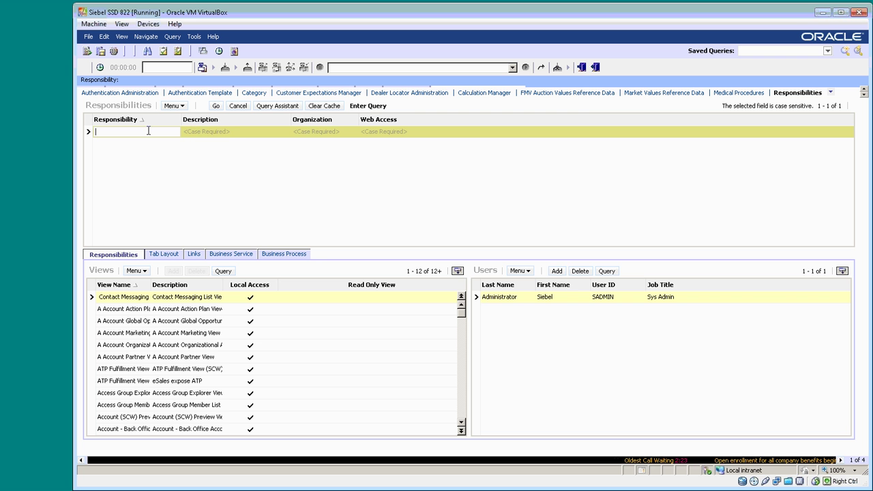
type("Te")
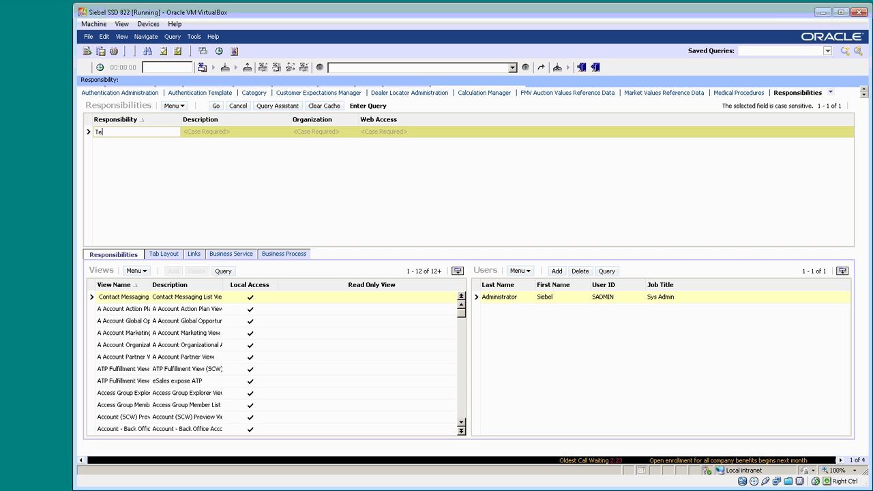
type("st*")
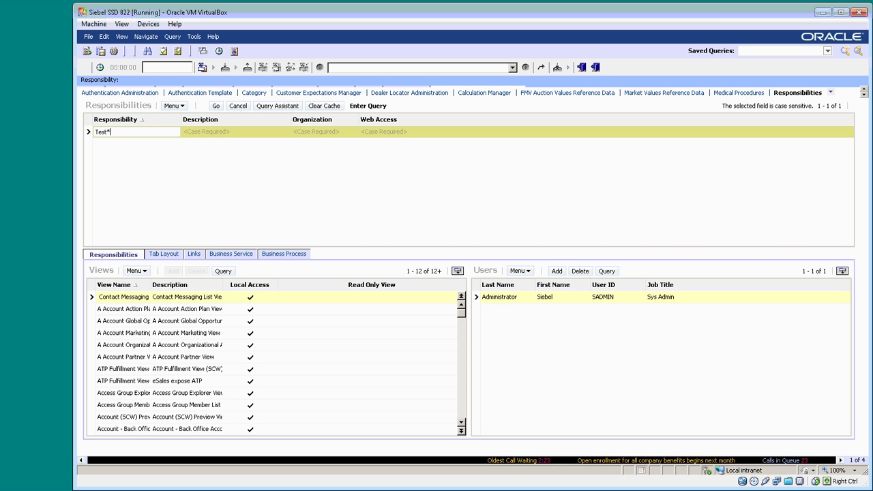
key("Return")
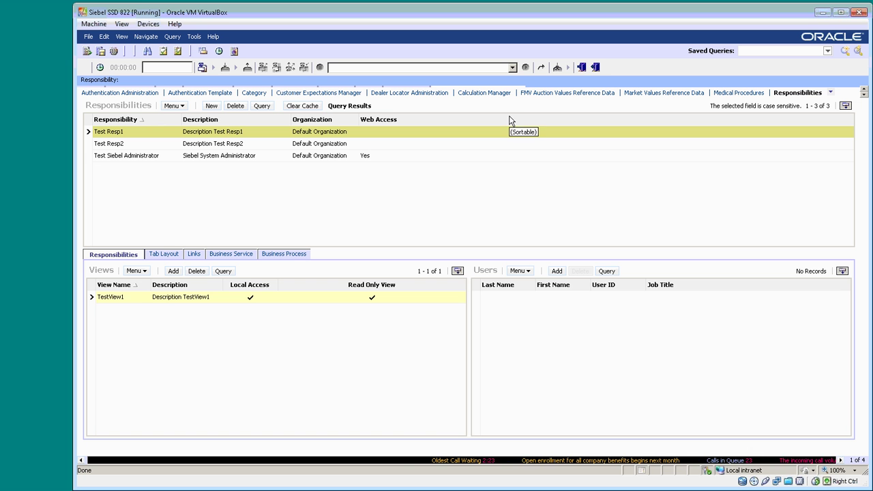
- Query the Views list for Test* and check which responsibilities hold TestView2 and TestView3
left_click(831, 93)
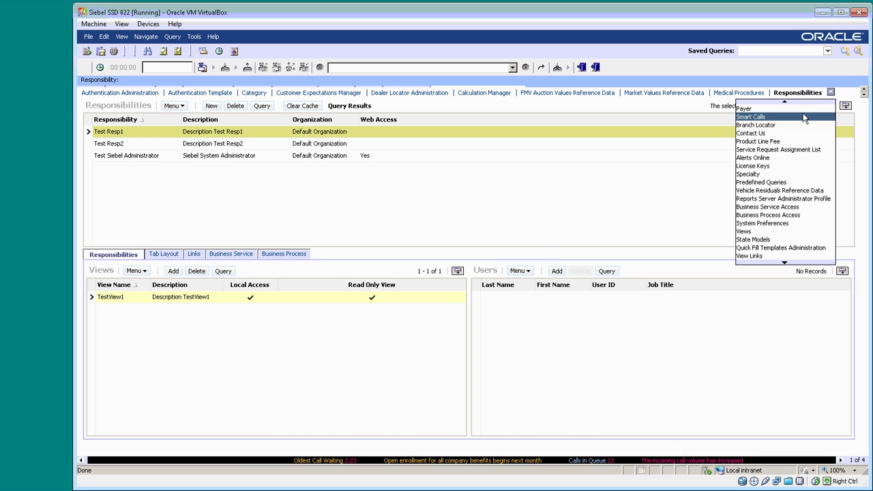
left_click(743, 231)
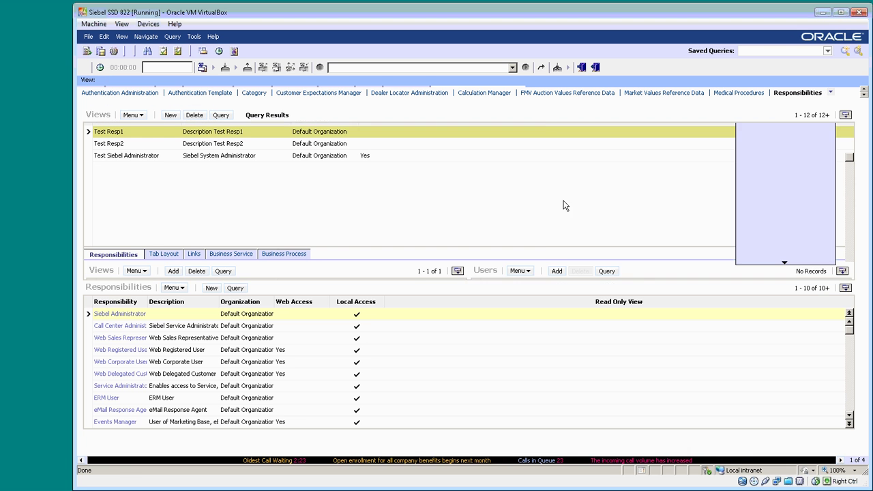
left_click(220, 114)
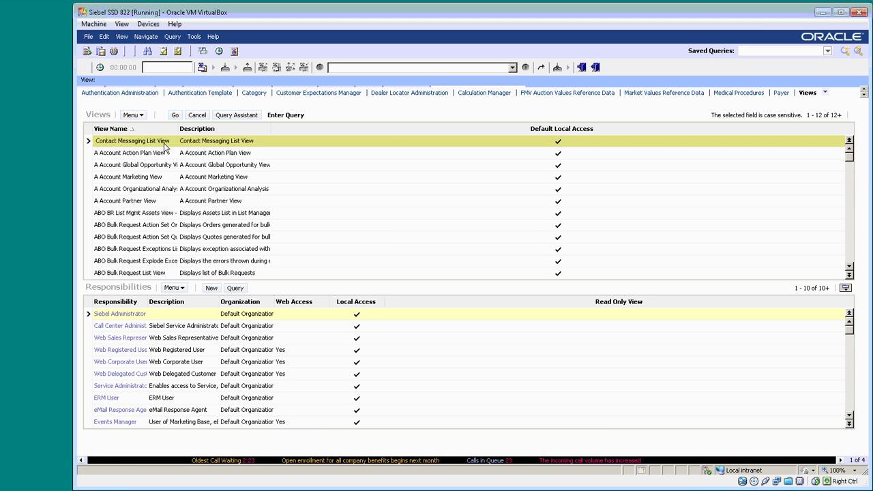
type("T")
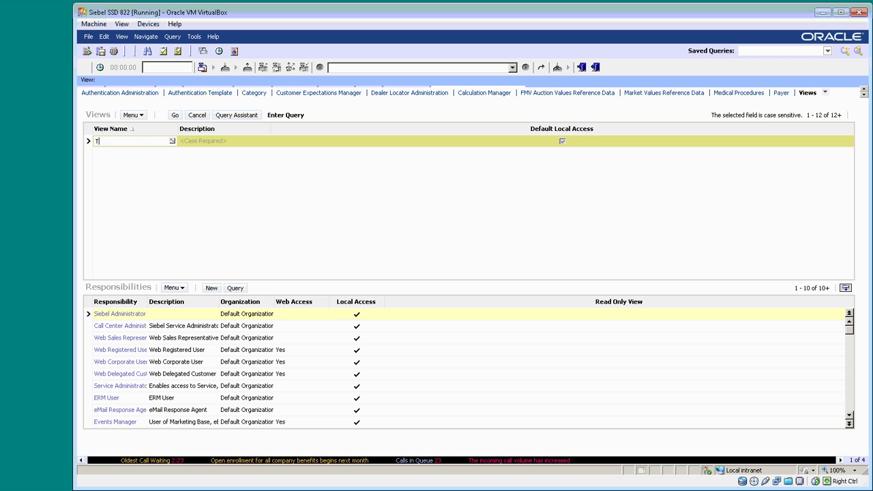
type("est*")
key("Return")
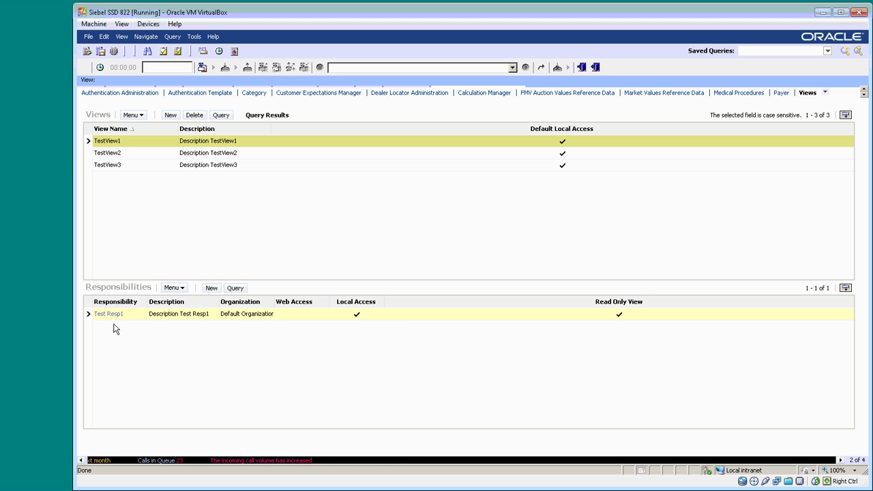
left_click(87, 156)
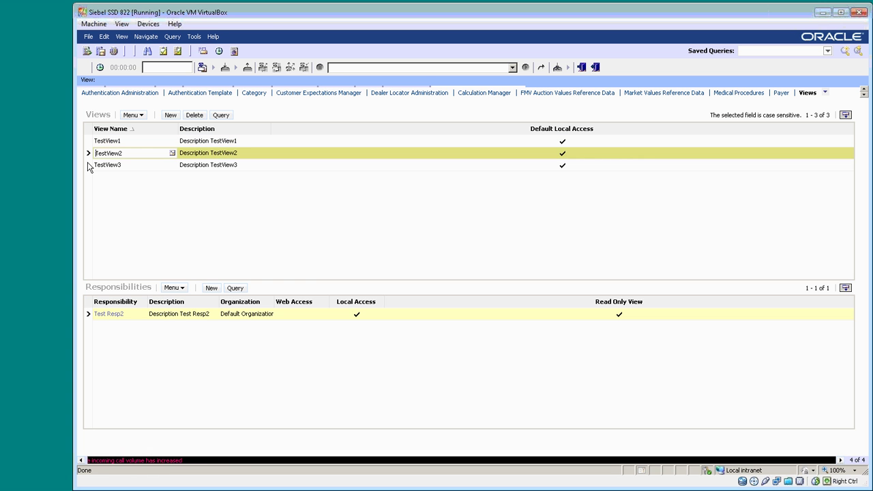
left_click(87, 168)
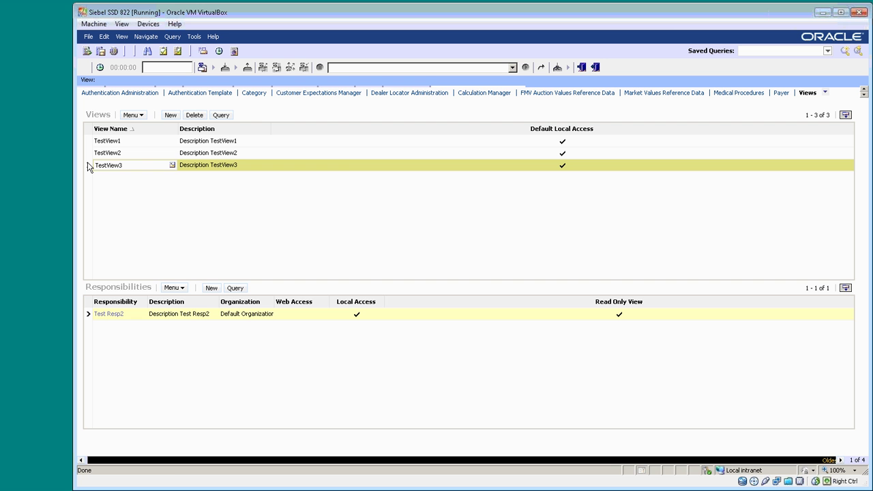
key("alt+Tab")
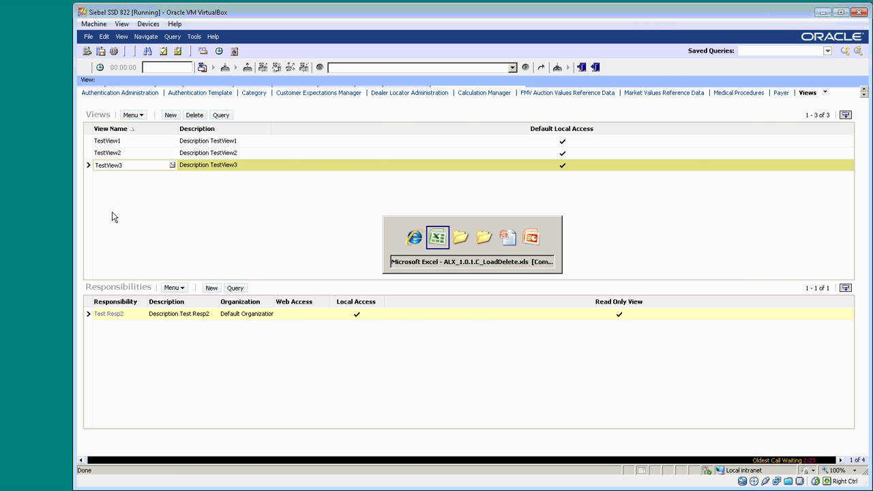
- Present the 'Delete Data using ALX (1)' slide, then return to the Excel workbook
key("alt+Tab")
key("alt+Tab")
key("alt+Tab")
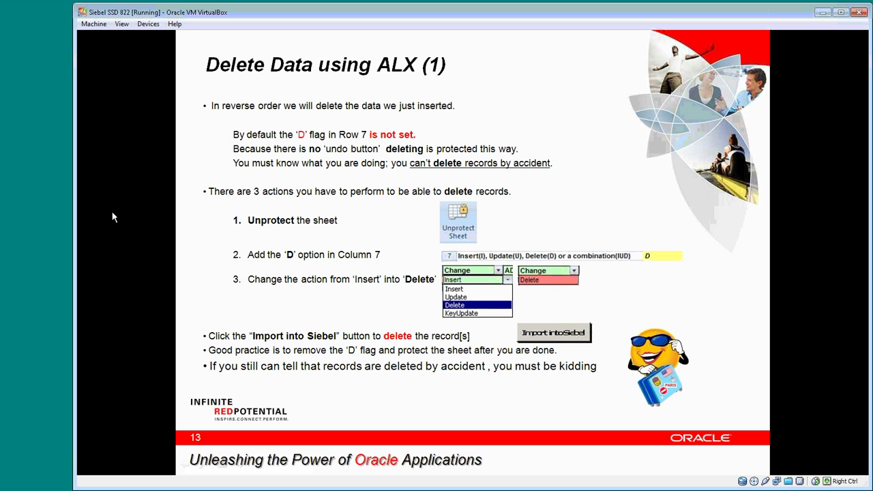
key("alt+Tab")
key("alt+Tab")
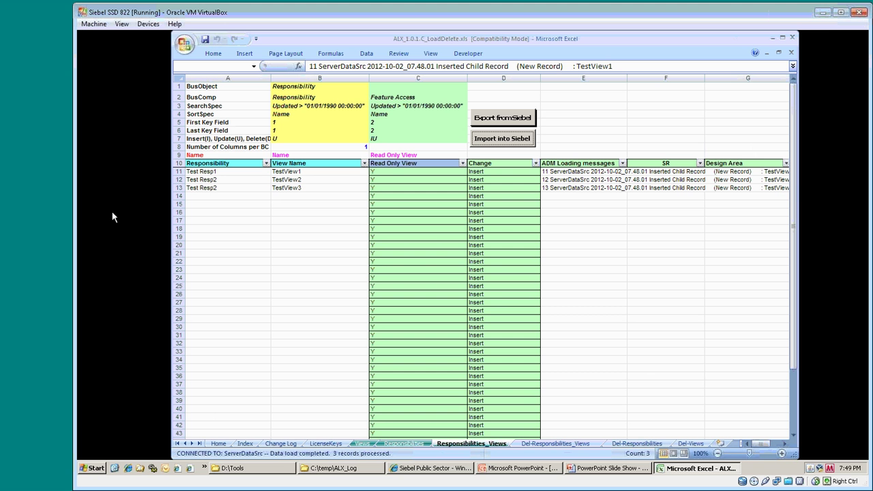
- Import the Del-Responsibilities_Views deletions, then launch the Del-Responsibilities import for Test Resp1 and Test Resp2
left_click(547, 444)
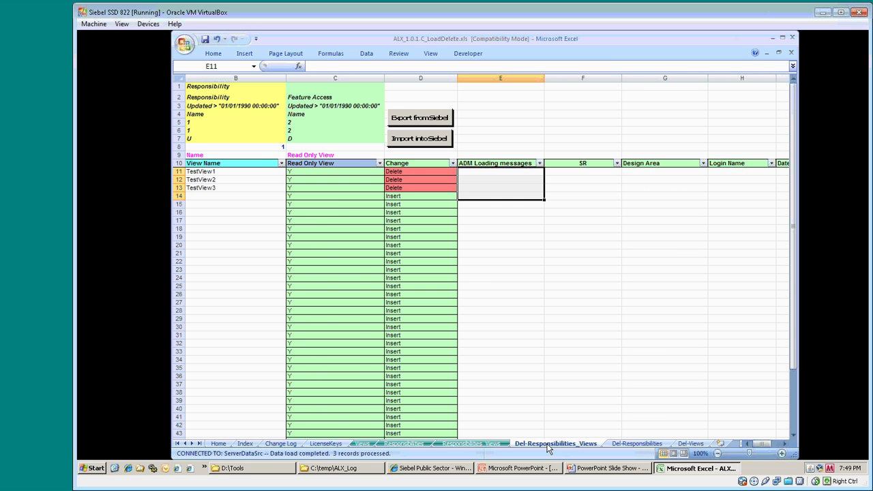
left_click(411, 141)
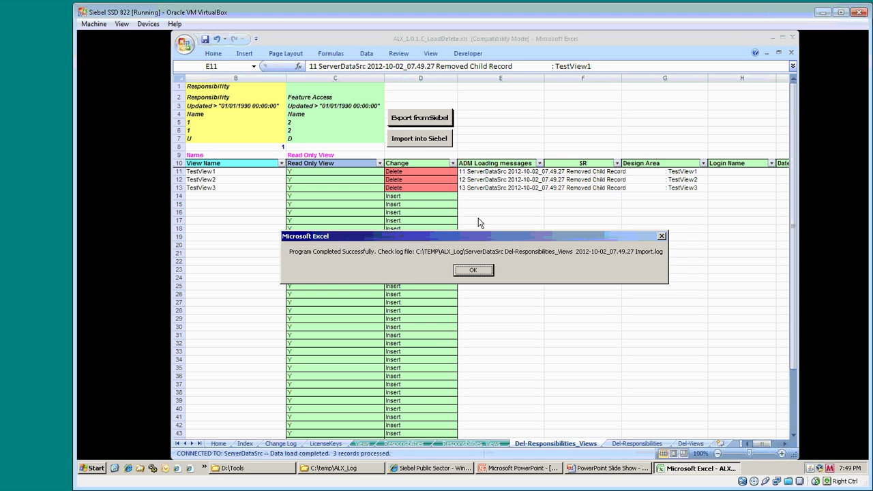
left_click(480, 270)
left_click(617, 443)
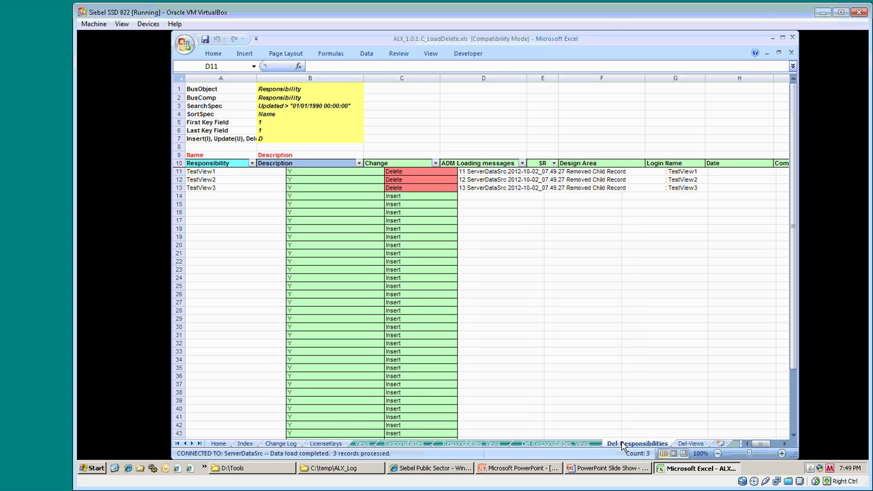
left_click(377, 120)
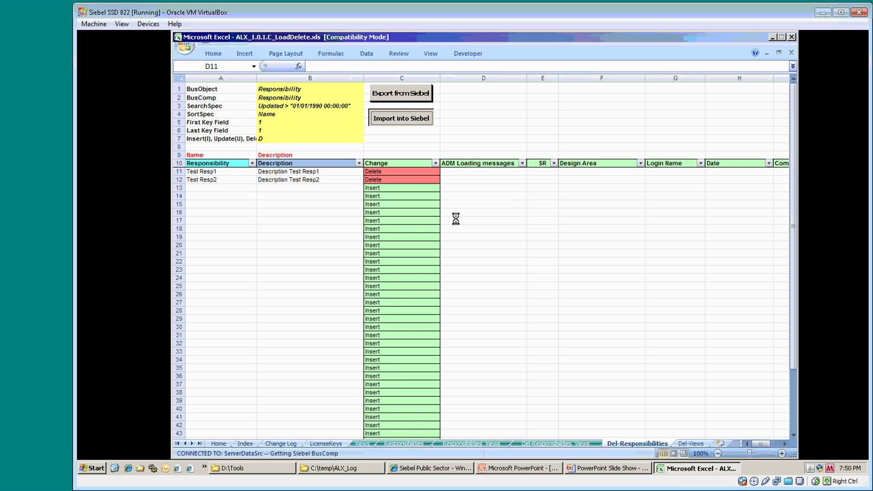
- Open the Del-Responsibilities_Views log from C:\temp\ALX_Log, check the updated parent and removed child messages, and close it
left_click(354, 470)
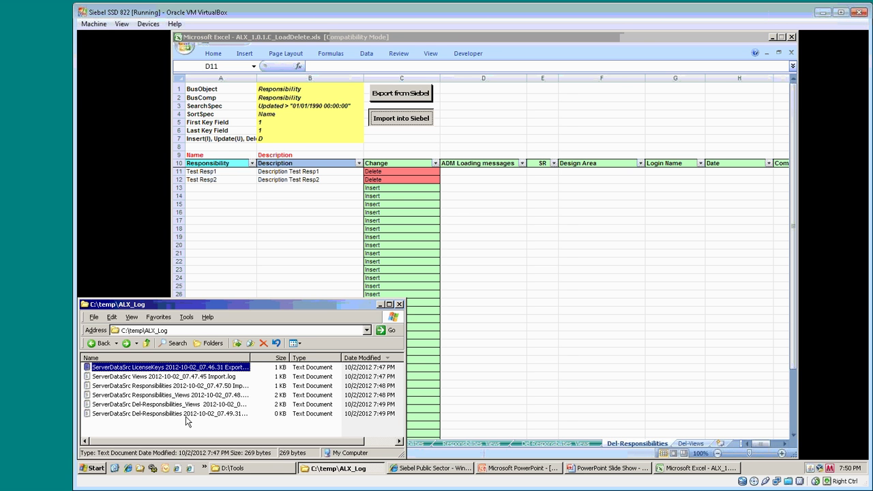
left_click(184, 404)
double_click(184, 404)
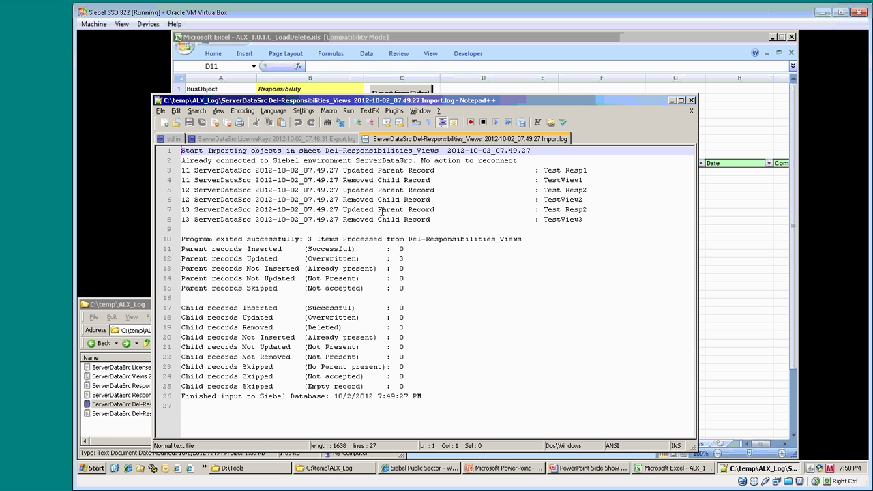
left_click_drag(343, 170, 423, 170)
left_click_drag(350, 180, 434, 180)
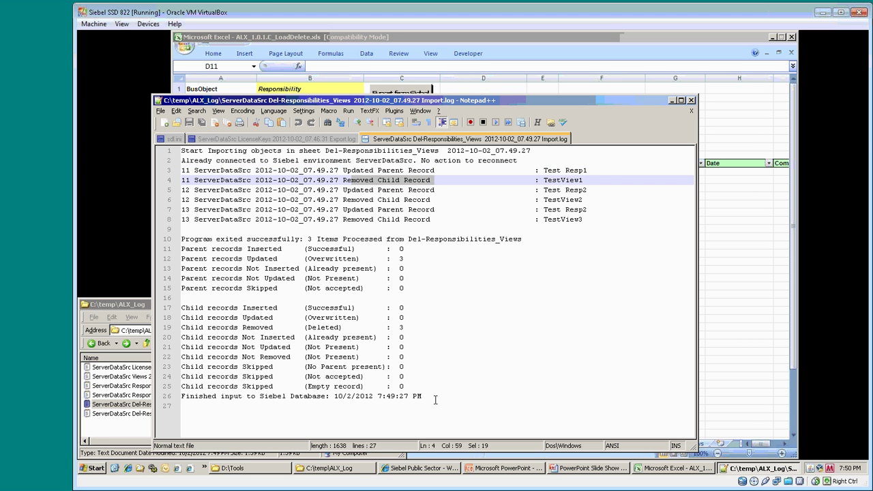
left_click(691, 100)
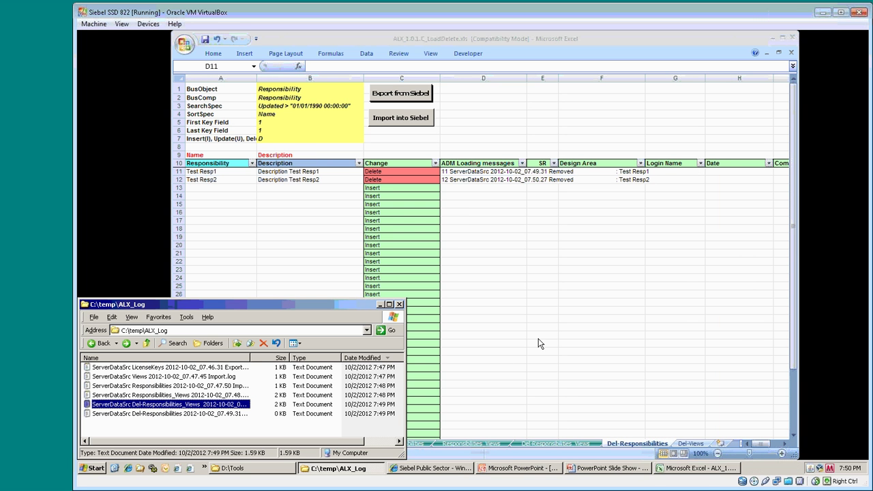
- Import the Del-Views sheet to remove TestView1–TestView3, then bring Siebel to the front
left_click(476, 275)
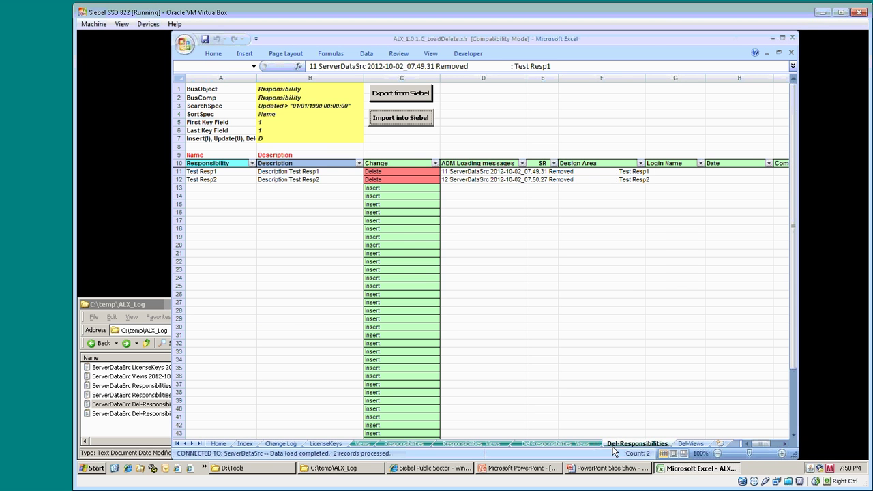
left_click(690, 444)
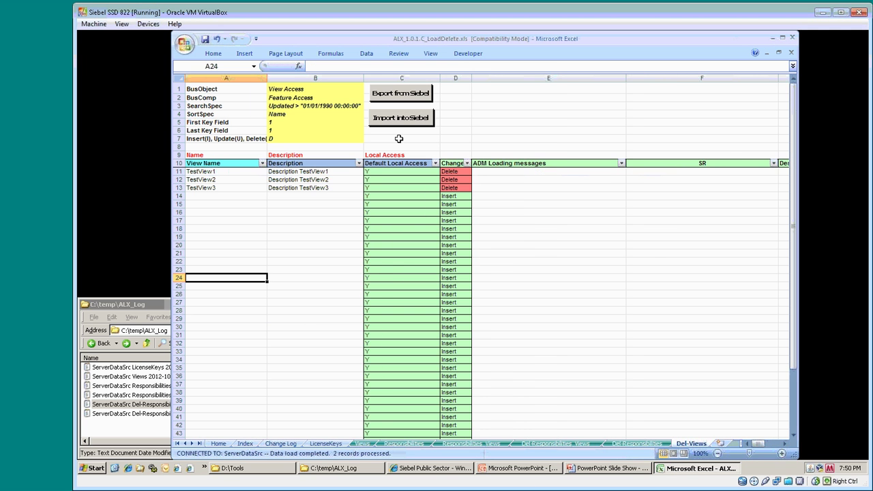
left_click(392, 121)
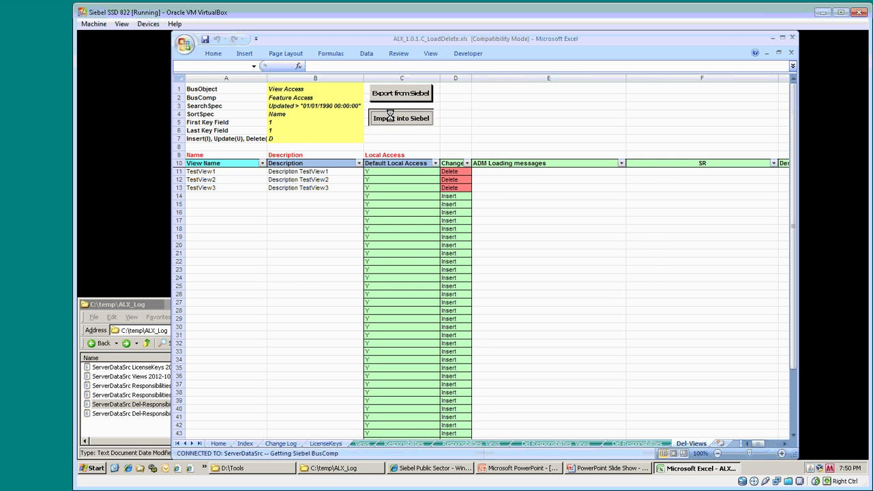
left_click(472, 270)
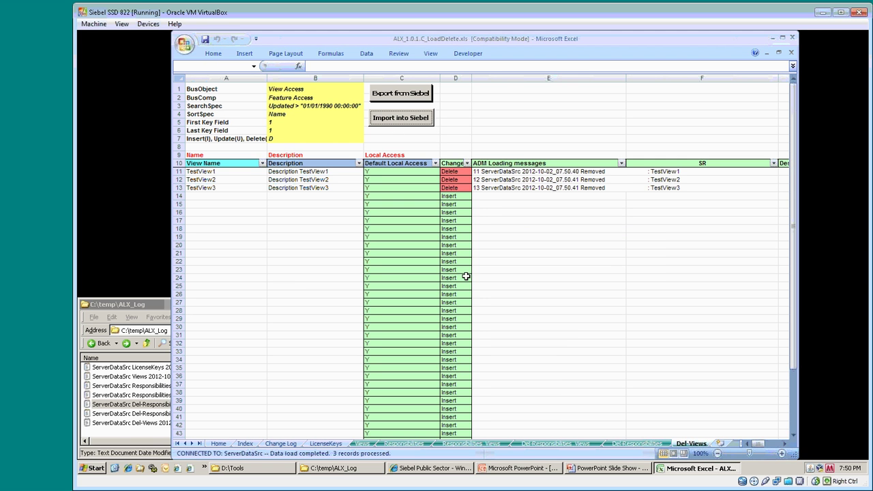
left_click(431, 471)
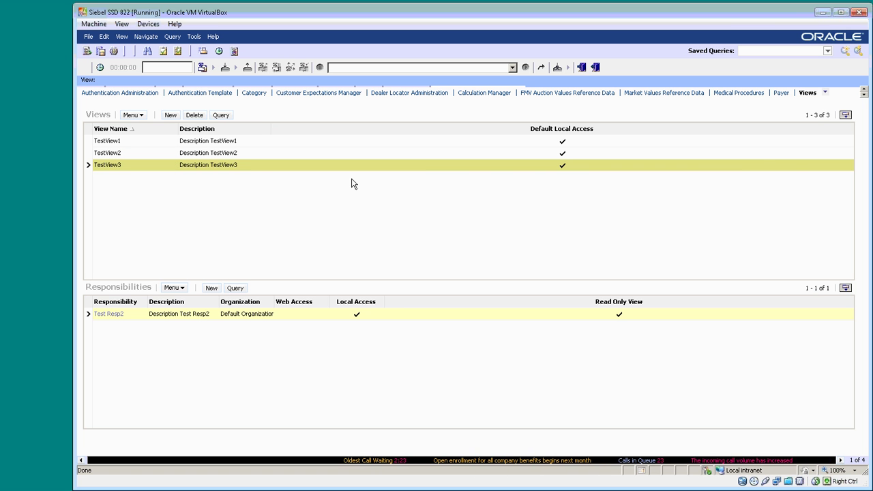
- Query the Views list for Test* to confirm no test views remain
left_click(221, 115)
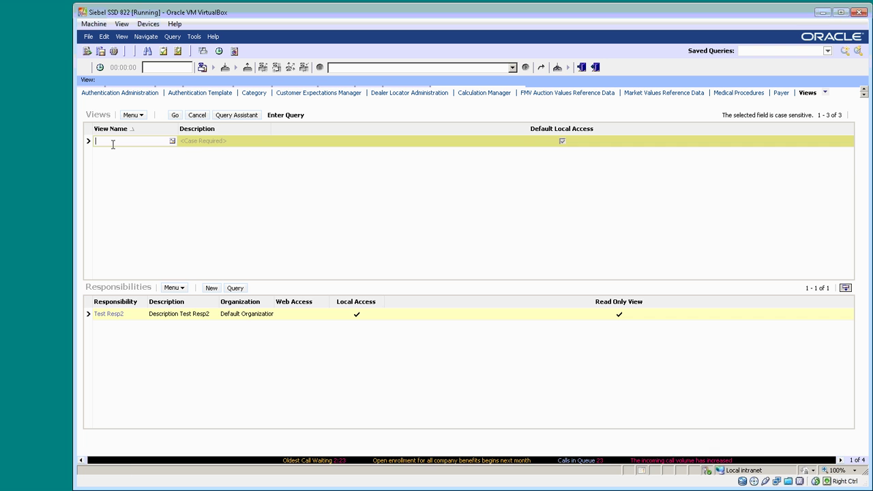
type("Te")
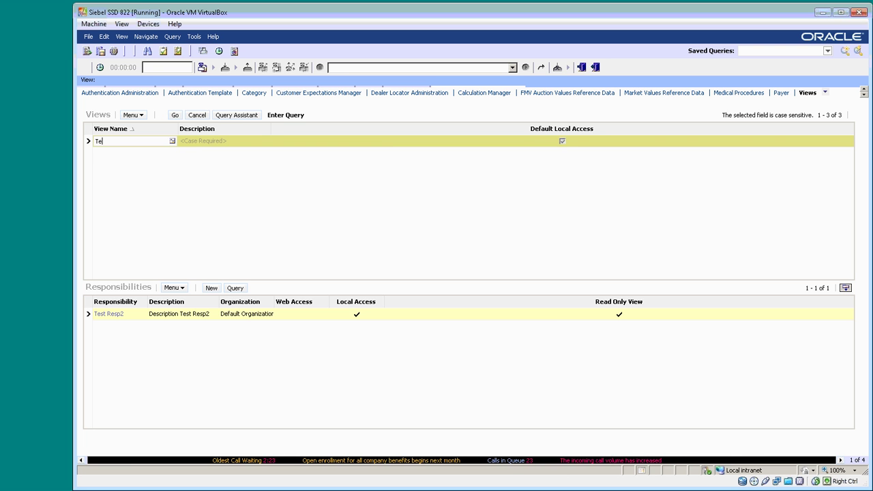
type("st*")
key("Return")
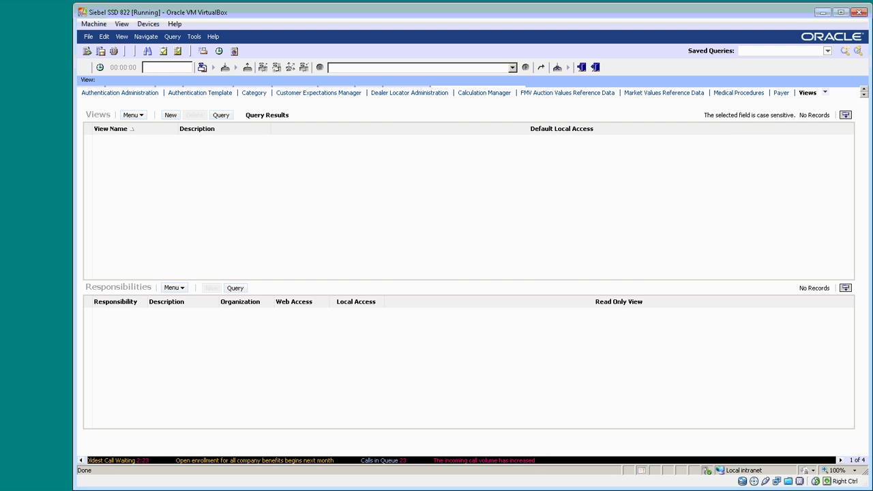
- Query Responsibilities for Test*, confirming only Test Siebel Administrator remains
left_click(824, 92)
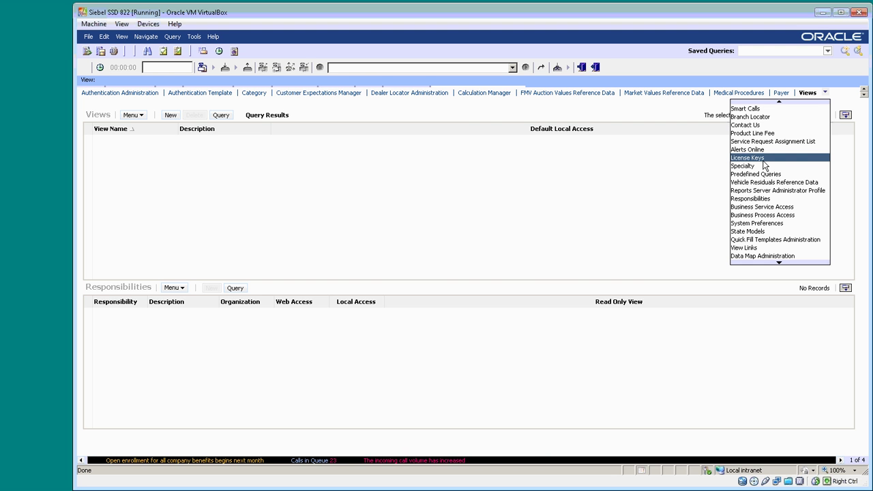
left_click(751, 198)
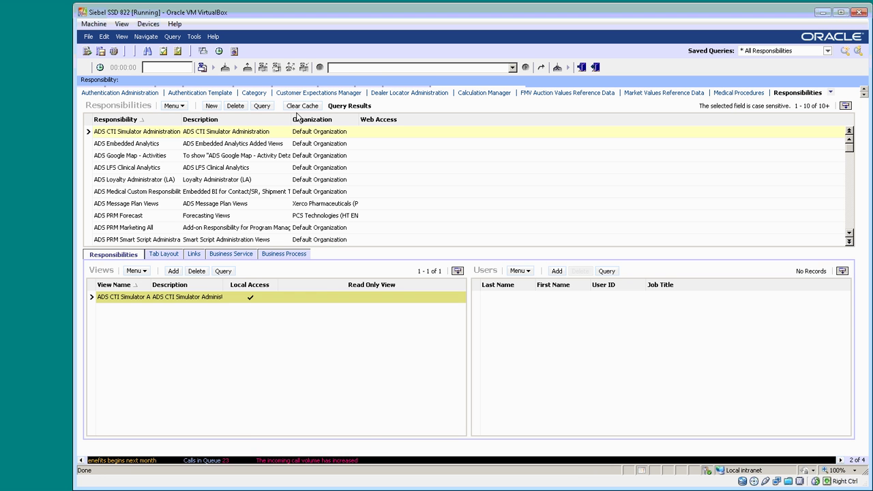
left_click(261, 106)
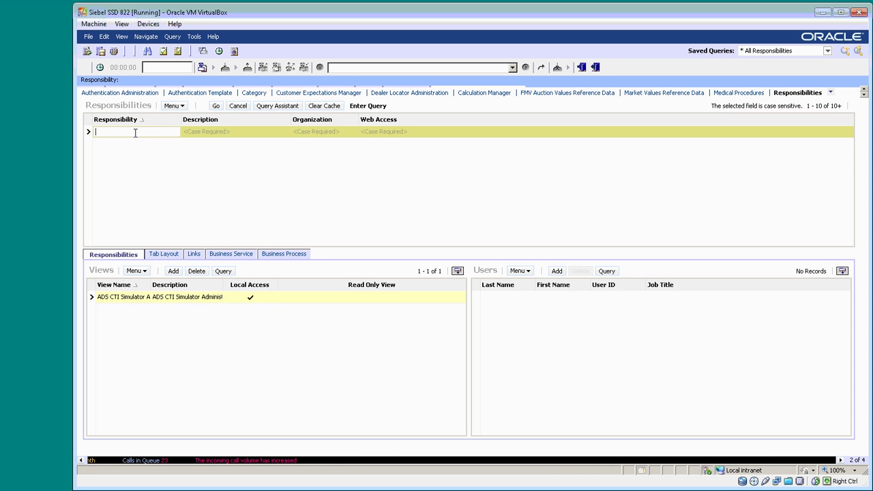
type("Test*")
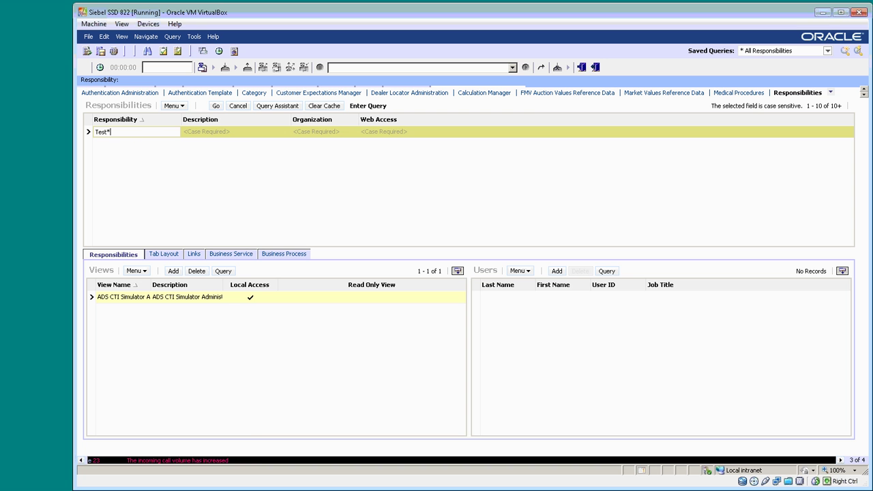
key("Return")
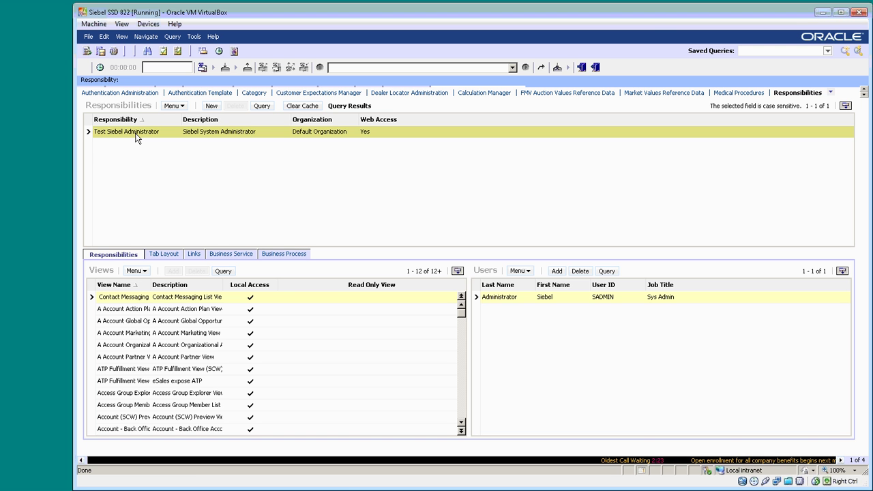
key("alt+Tab")
key("alt+Tab")
key("alt+Tab")
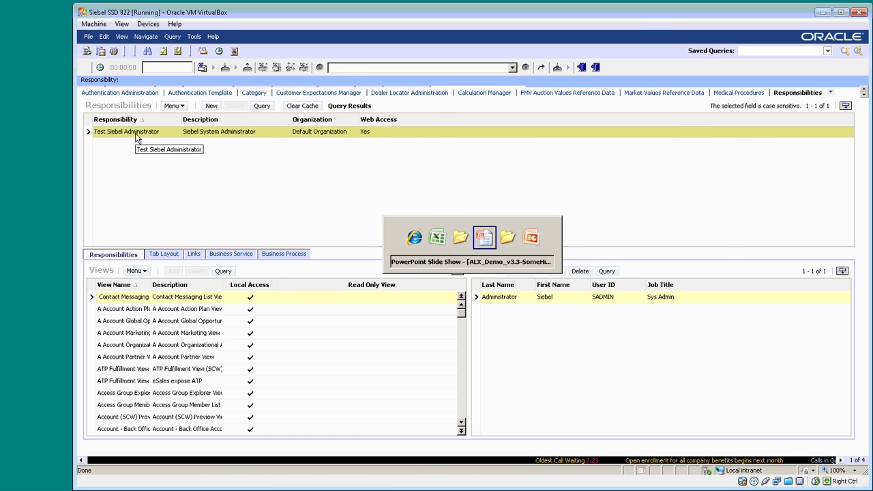
- Advance the slide show to slide 17, the closing 'Questions ....' slide
key("Right")
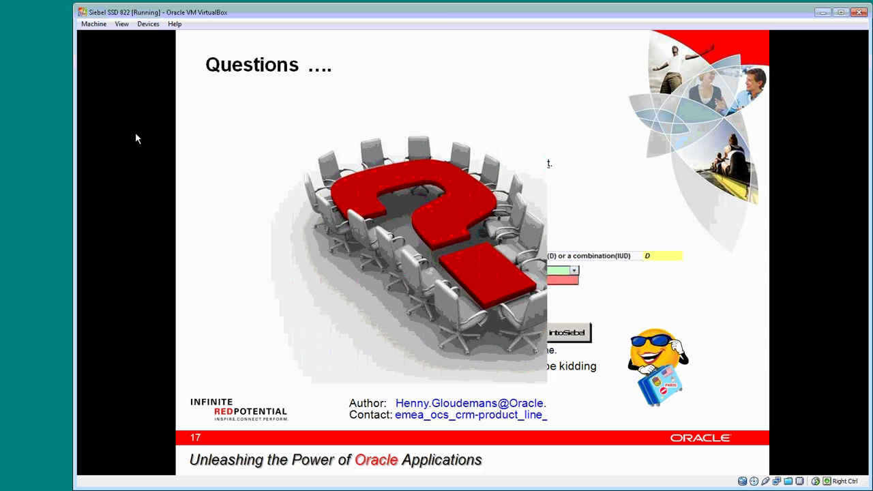